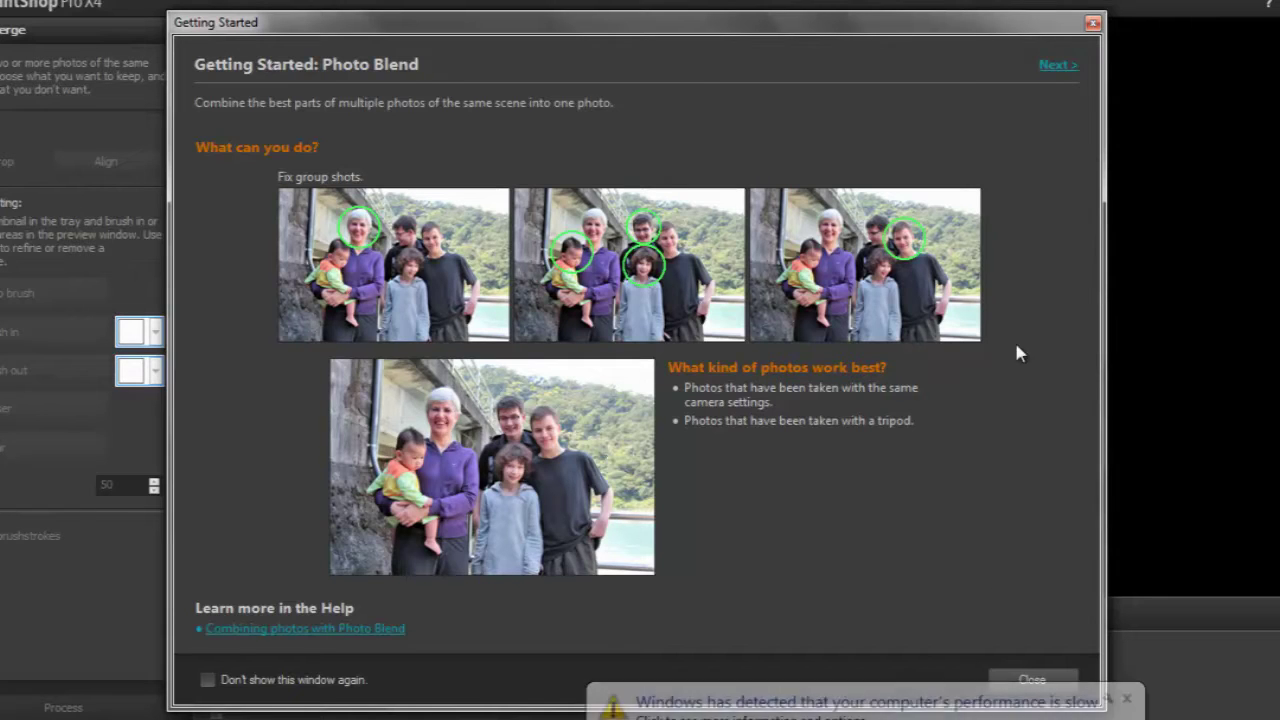
click(1054, 68)
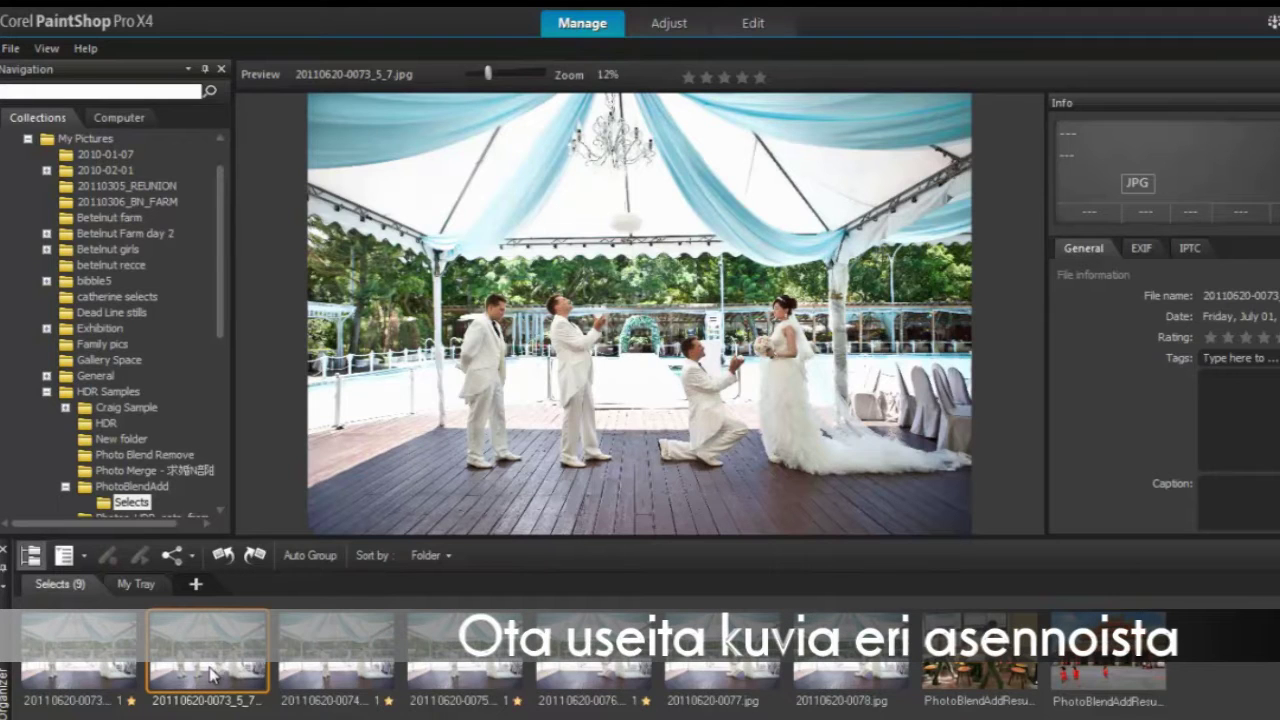
click(75, 681)
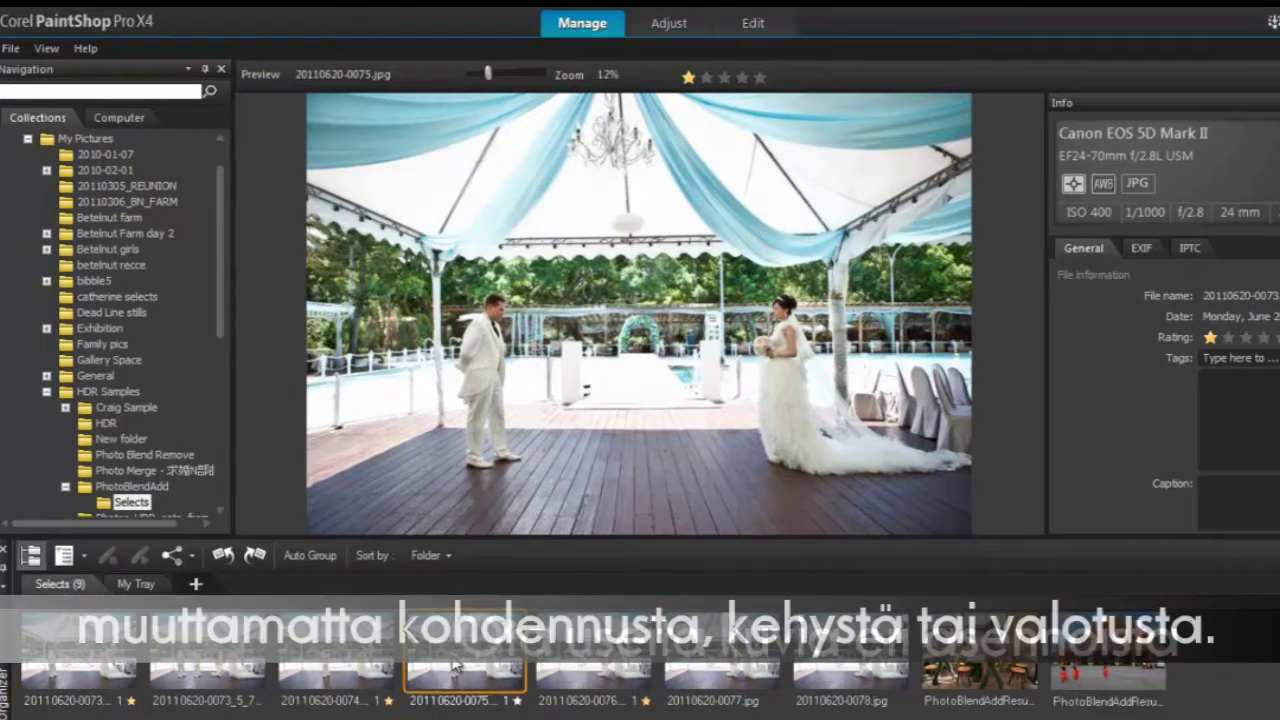
click(455, 665)
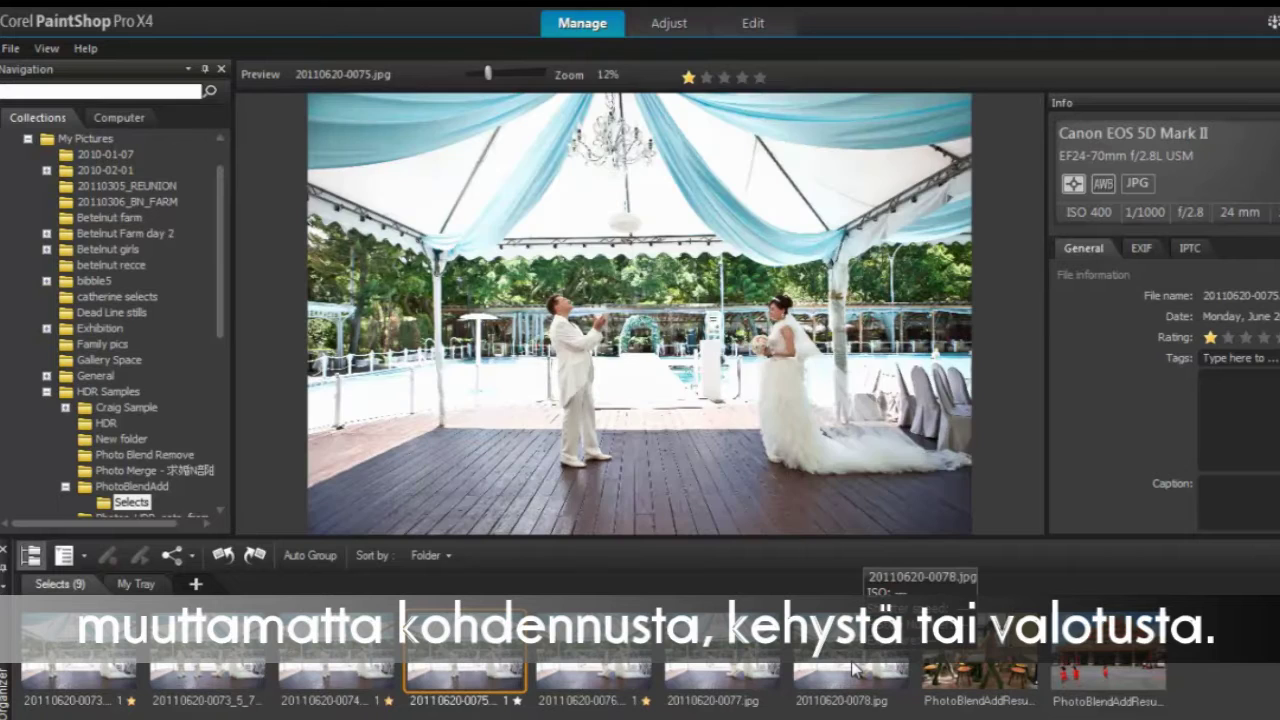
click(853, 668)
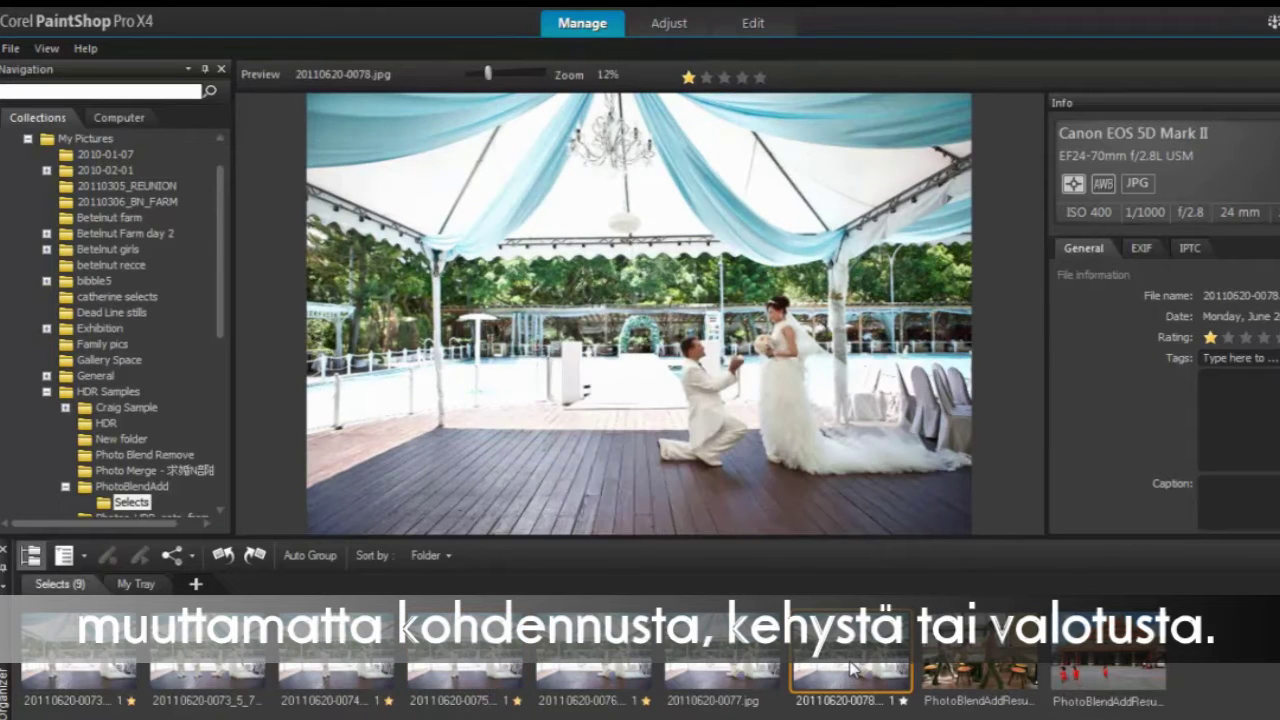
click(200, 662)
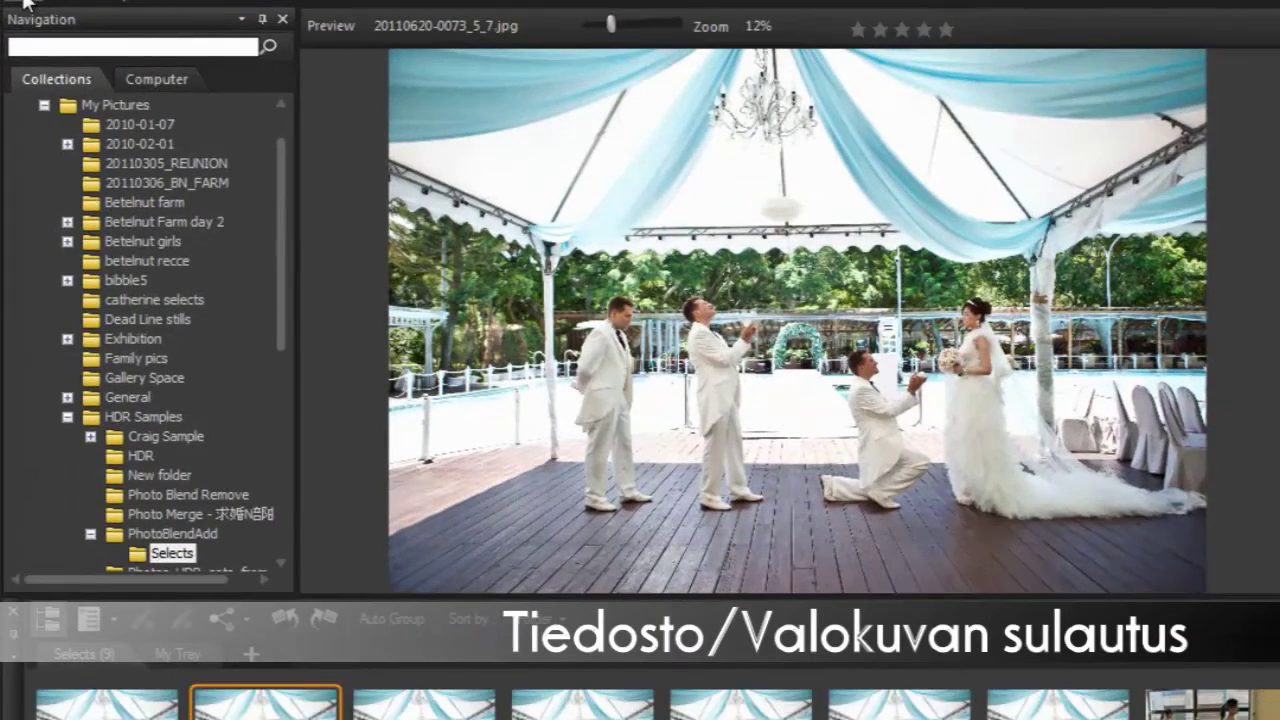
Start Photo Blend and dismiss its Getting Started window
click(25, 3)
click(57, 404)
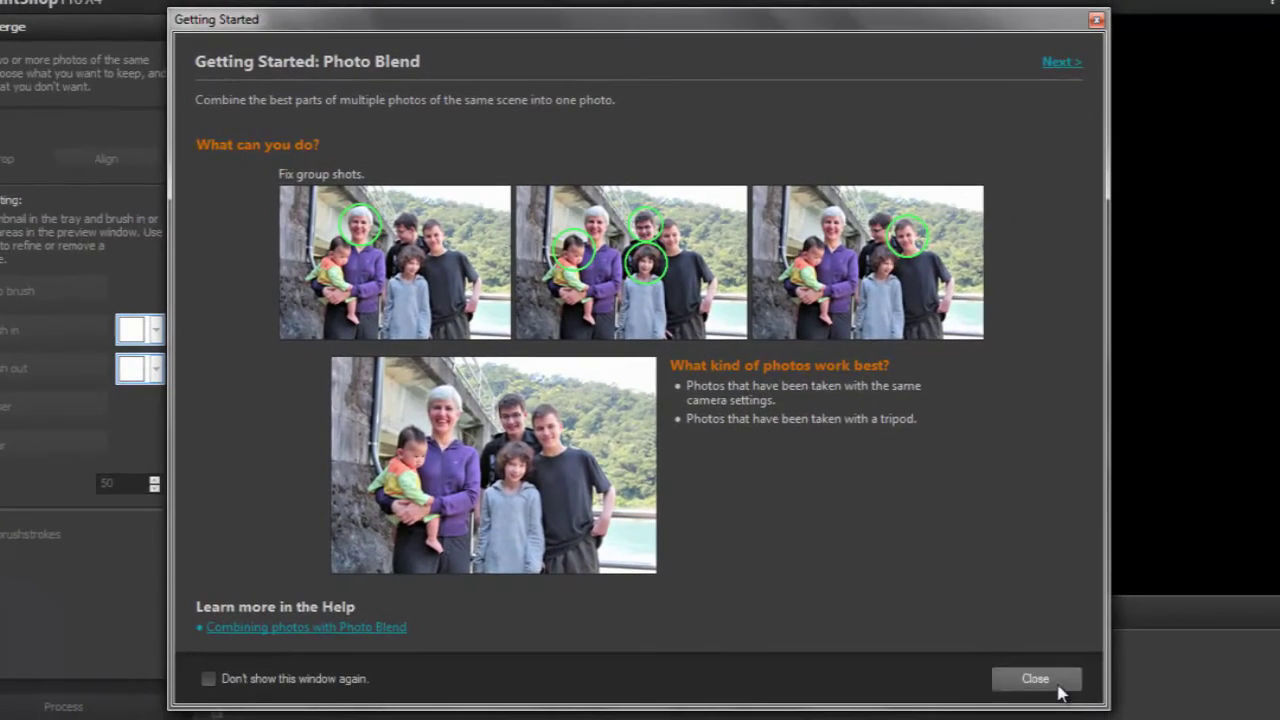
click(1060, 691)
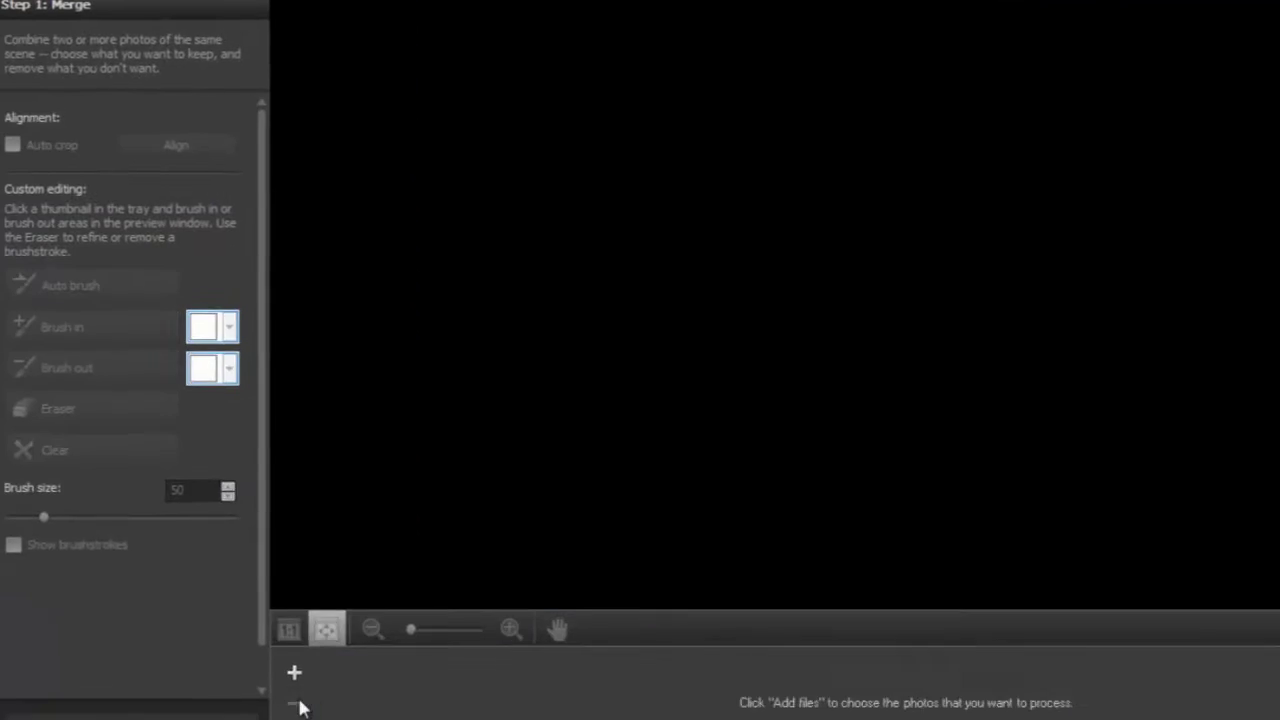
Add the photos 20110620-0073.jpg, 20110620-0075.jpg and 20110620-0077.jpg to the blend
click(217, 654)
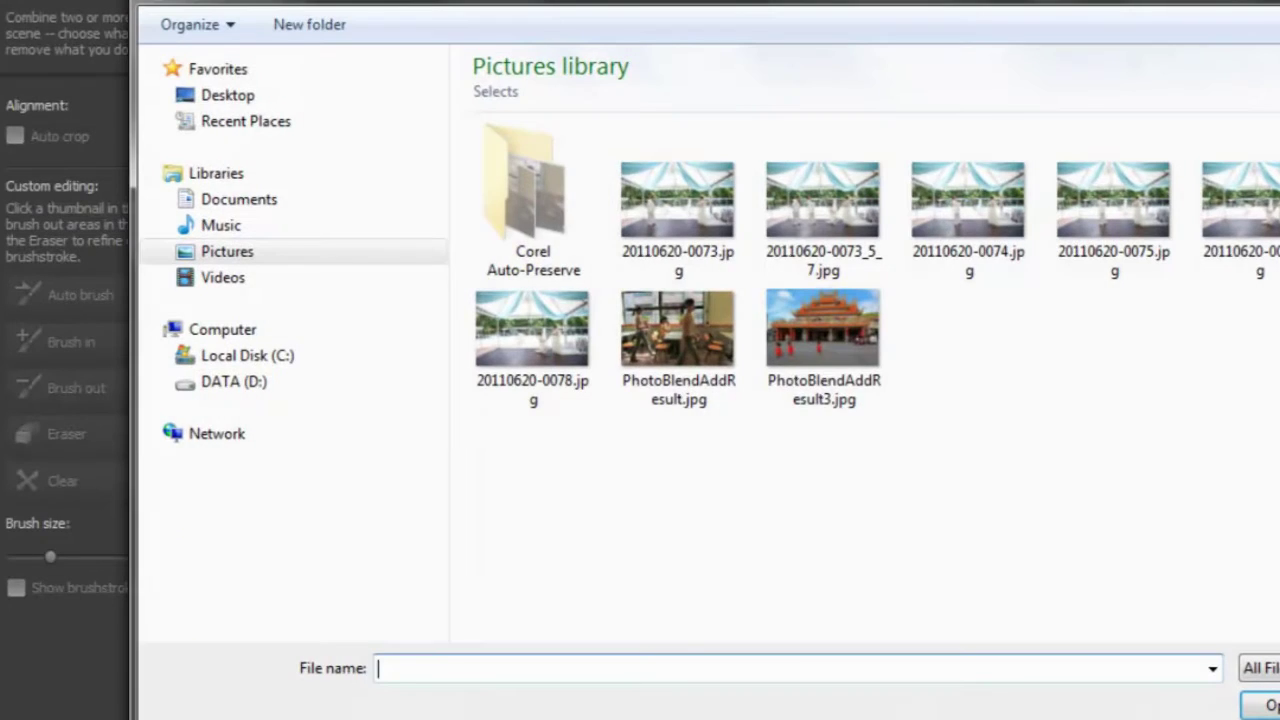
click(705, 190)
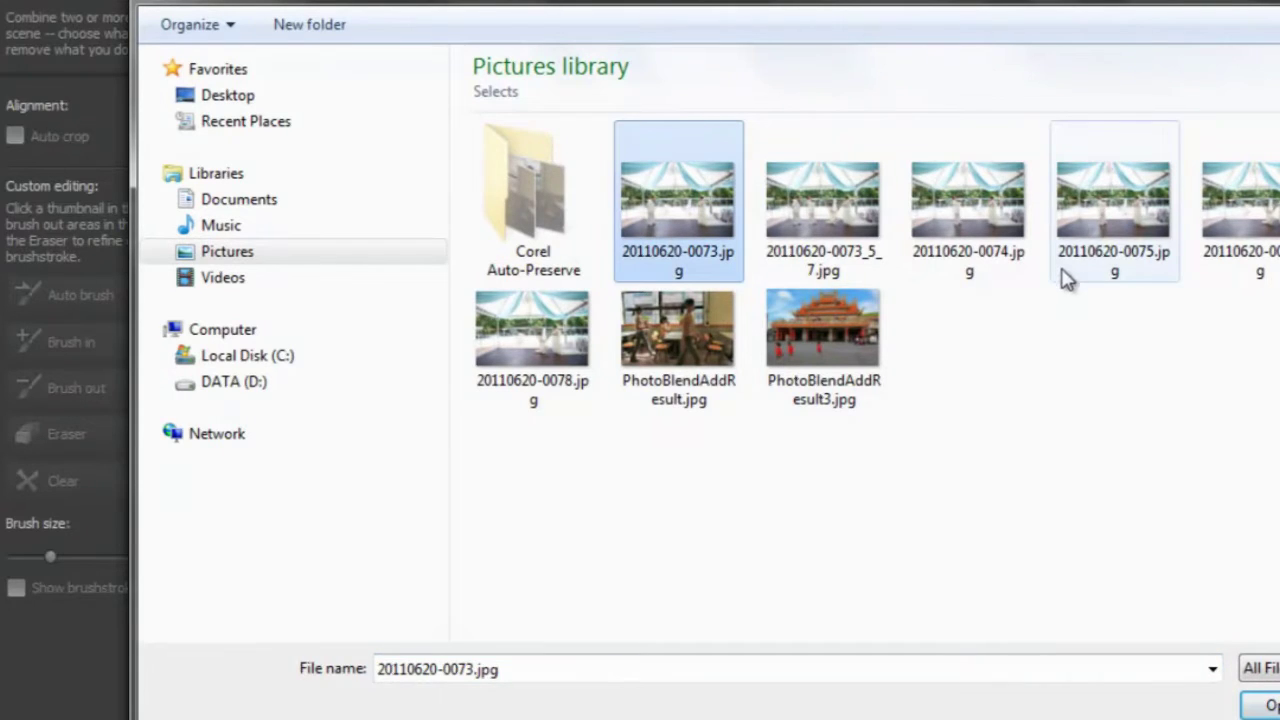
ctrl+click(1100, 224)
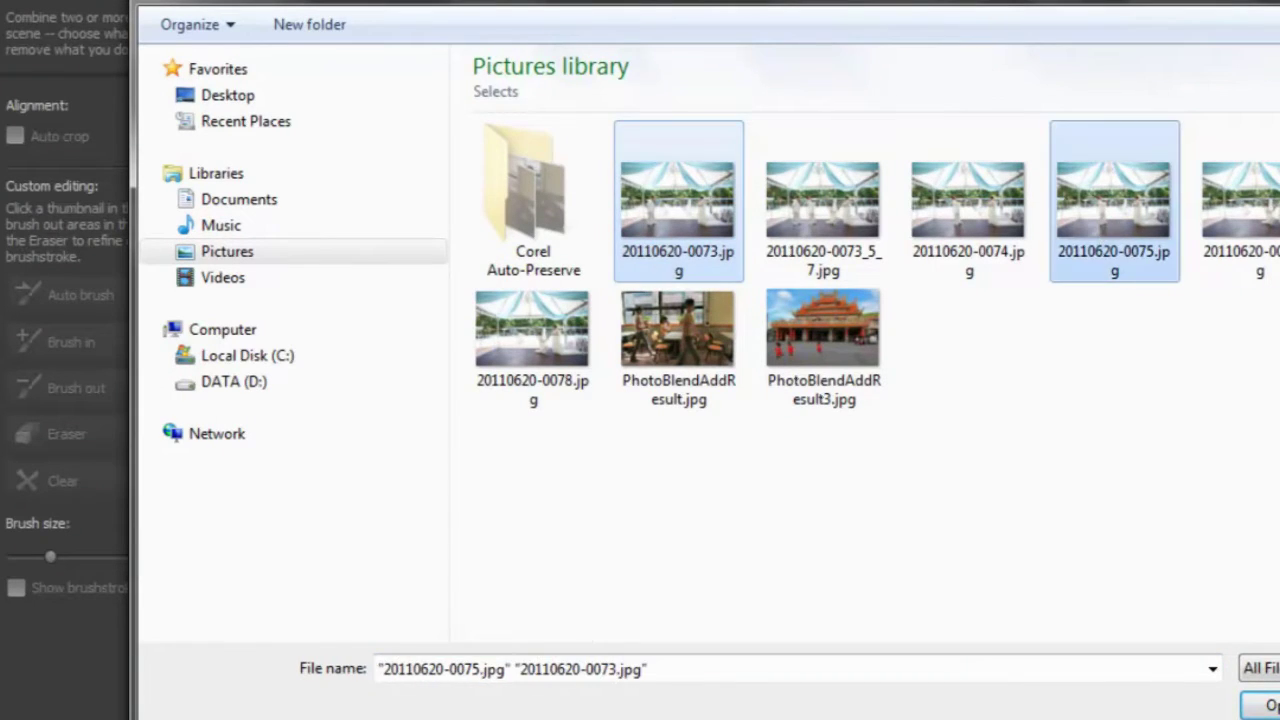
ctrl+click(1279, 210)
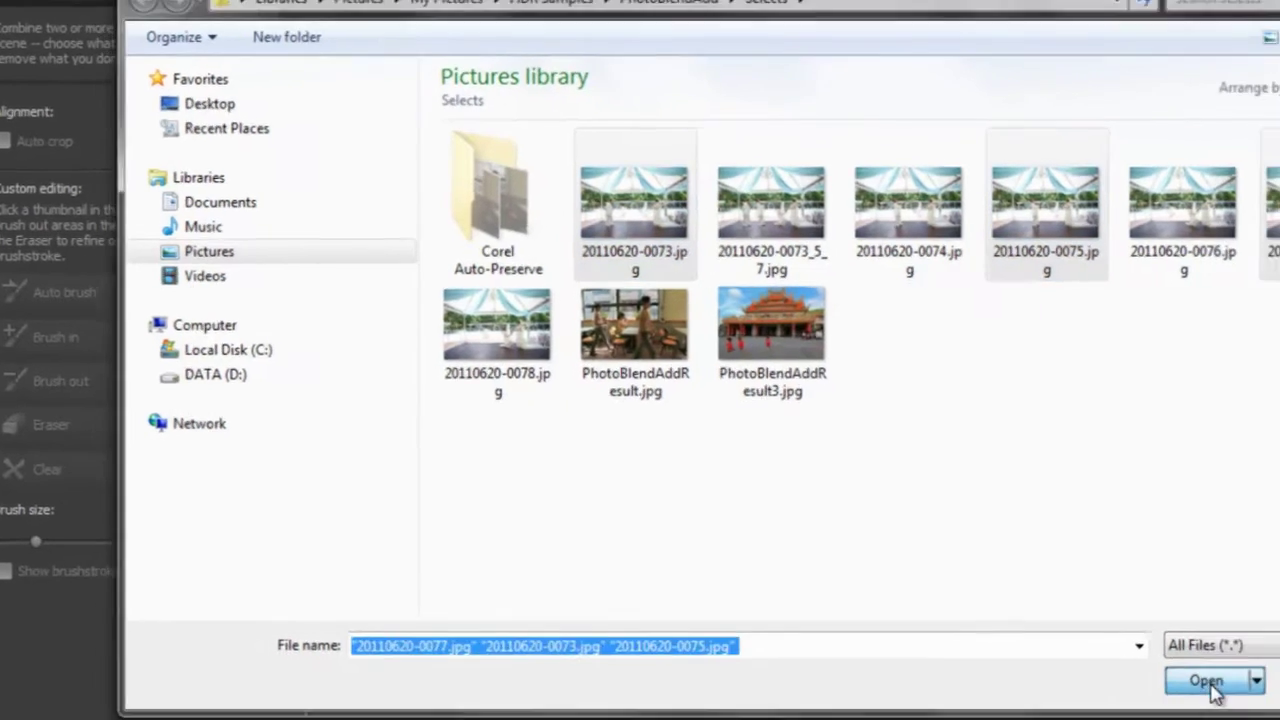
click(1265, 705)
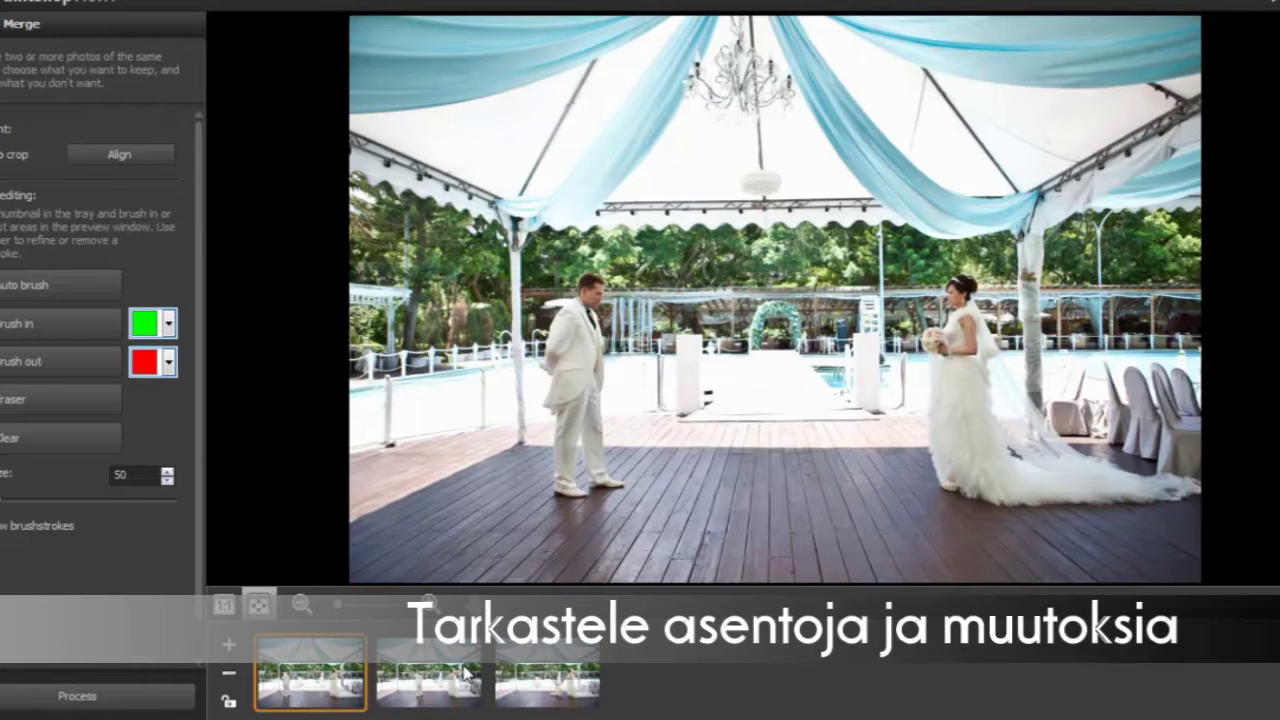
Compare the groom's poses and the differences between the three loaded photos
click(463, 672)
click(537, 672)
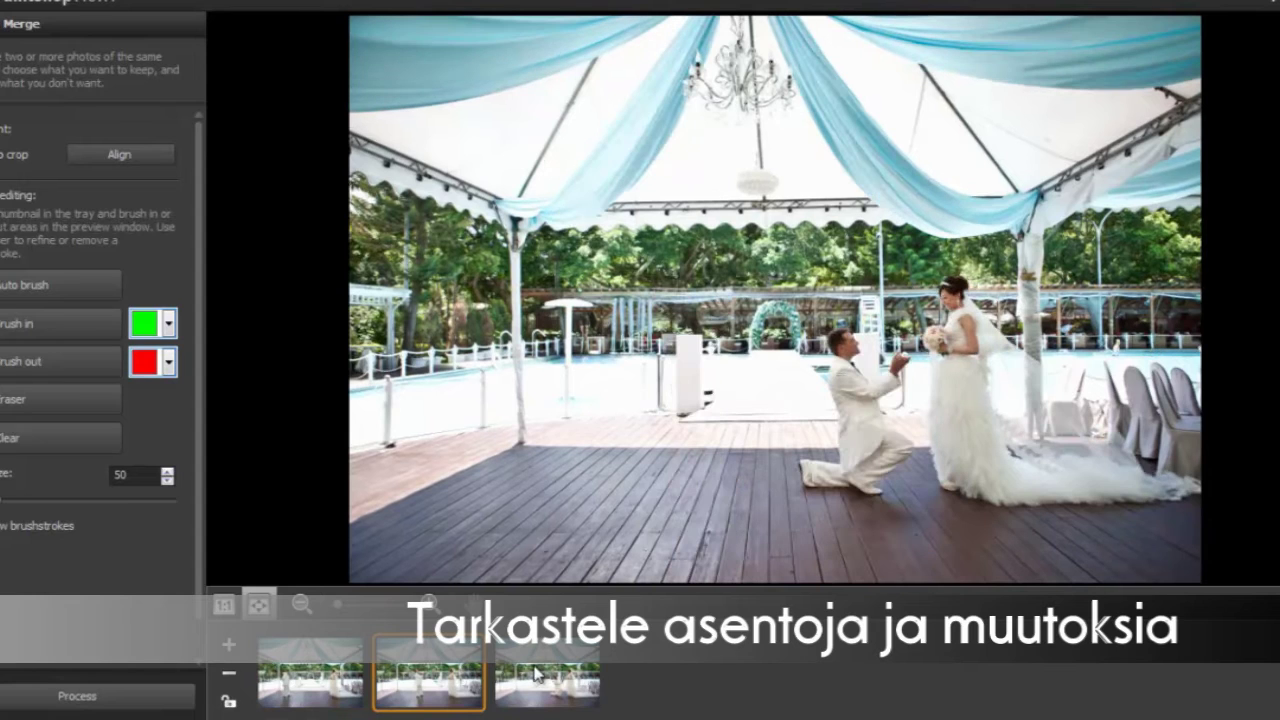
click(432, 683)
click(308, 686)
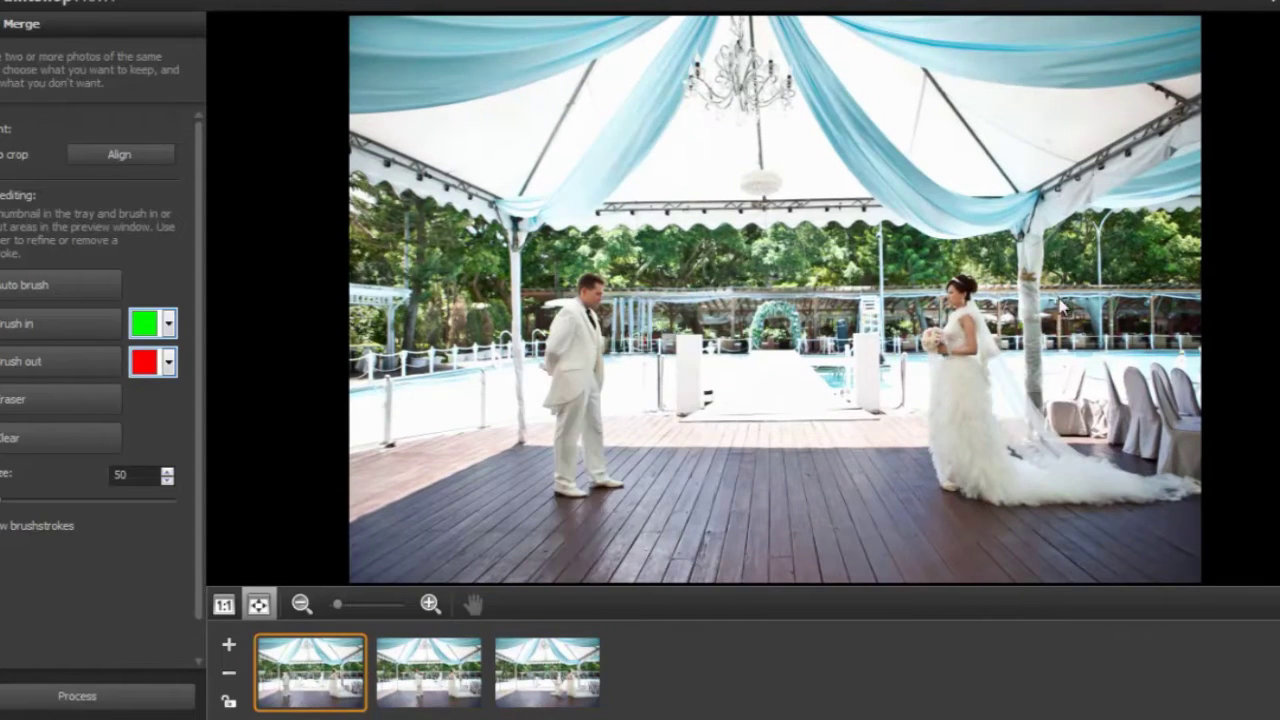
click(575, 682)
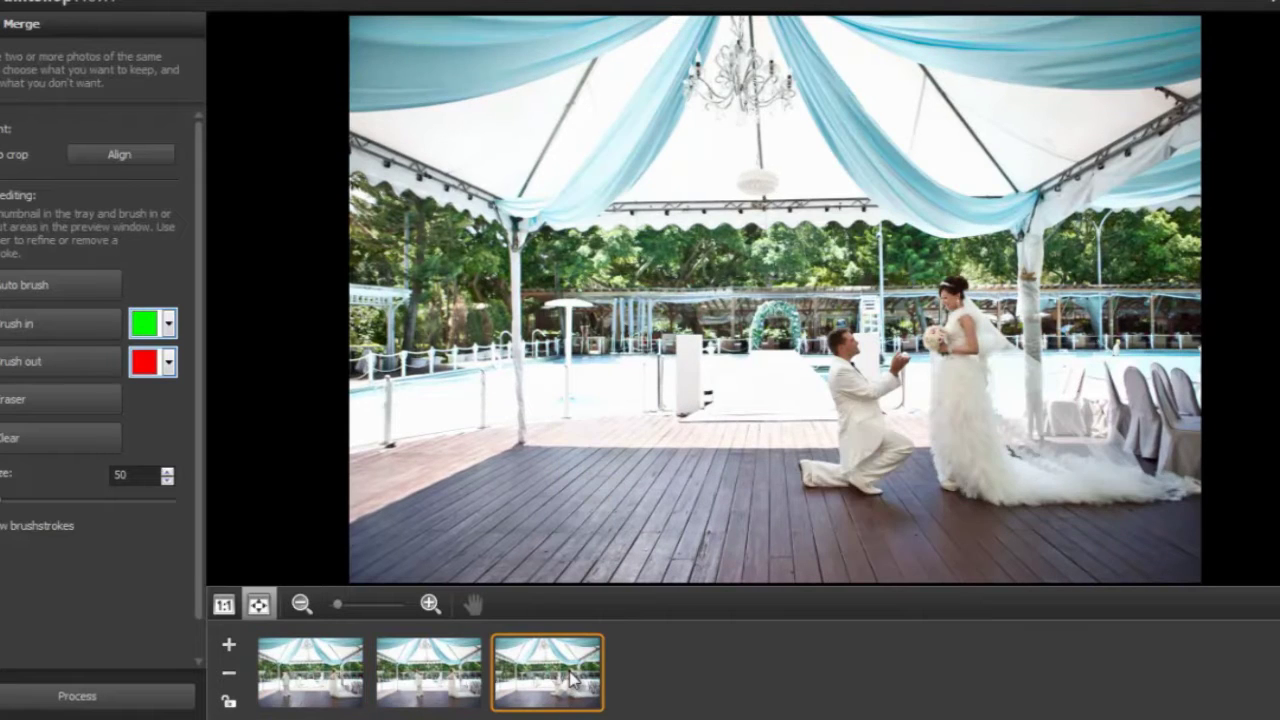
click(451, 685)
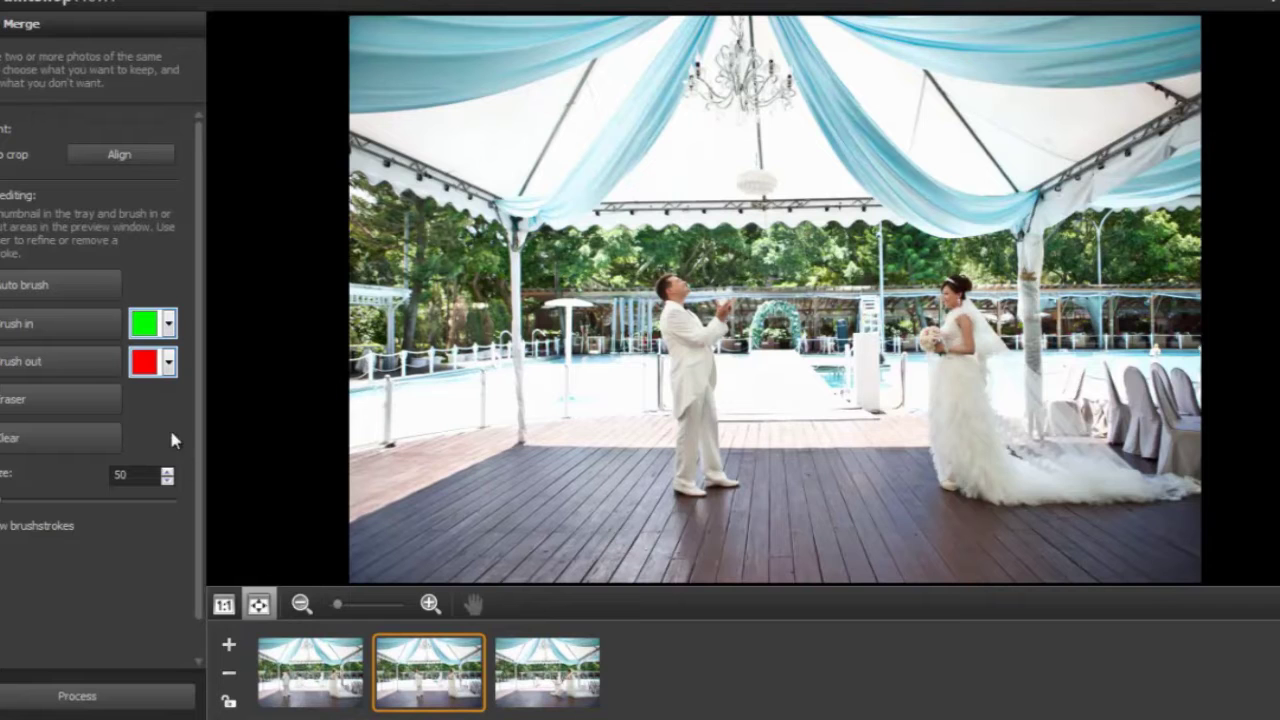
Brush in the whole figure of the groom in the first photo with a brush size of 108
click(305, 665)
click(24, 327)
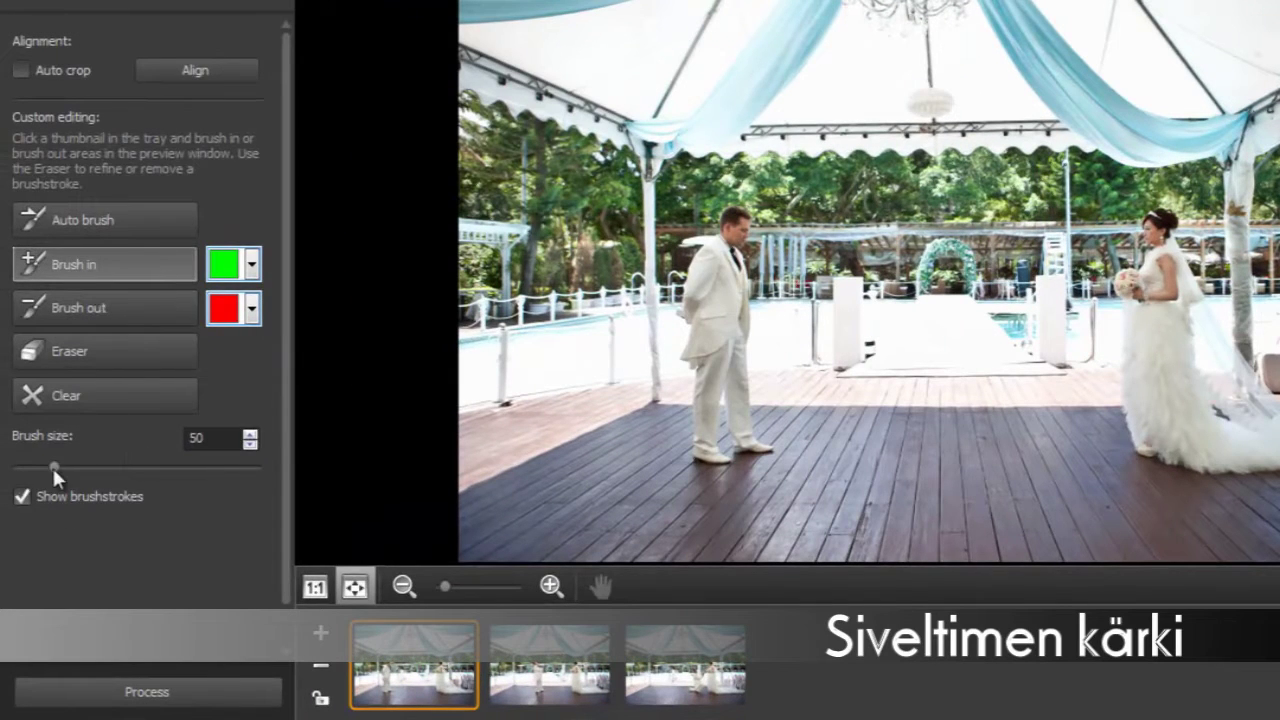
drag(52, 465, 100, 463)
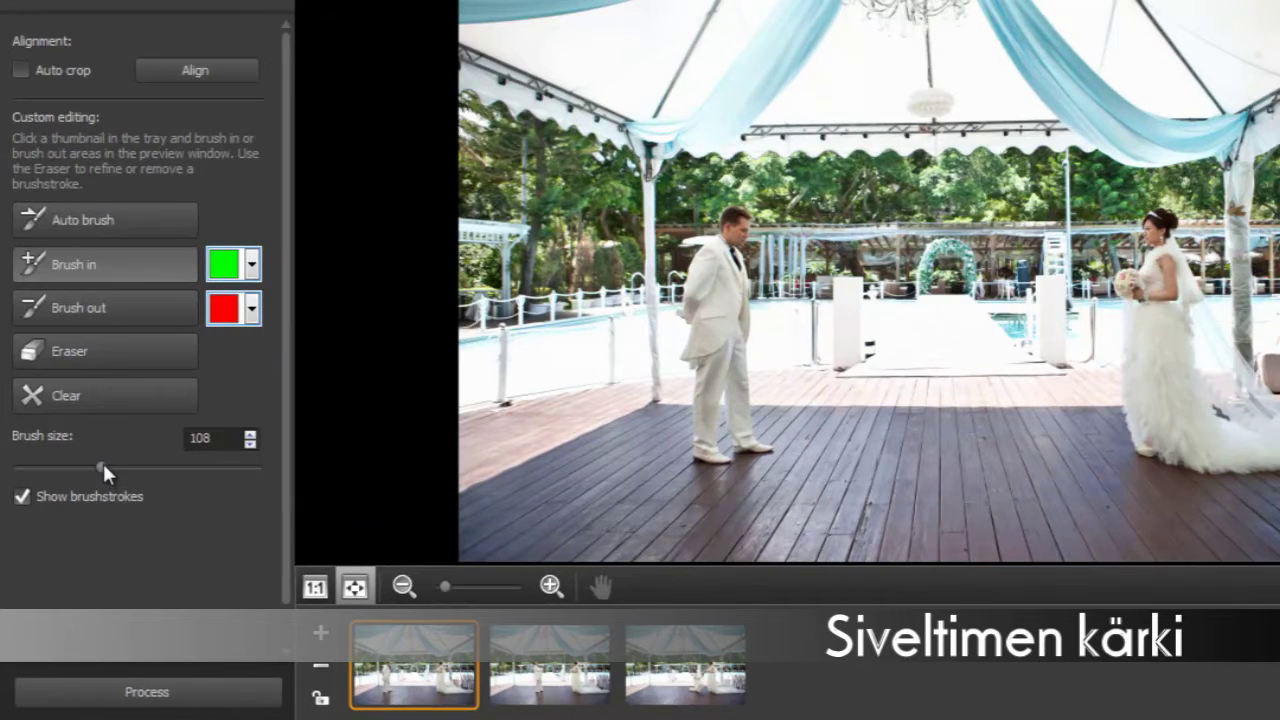
mouse_move(741, 203)
mouse_down()
mouse_move(680, 299)
mouse_move(687, 358)
mouse_move(703, 375)
mouse_move(693, 455)
mouse_move(728, 458)
mouse_move(715, 416)
mouse_move(740, 339)
mouse_move(772, 450)
mouse_move(743, 450)
mouse_move(719, 396)
mouse_move(746, 437)
mouse_move(749, 224)
mouse_move(732, 215)
mouse_move(716, 447)
mouse_move(702, 295)
mouse_move(701, 365)
mouse_move(732, 253)
mouse_move(705, 289)
mouse_up()
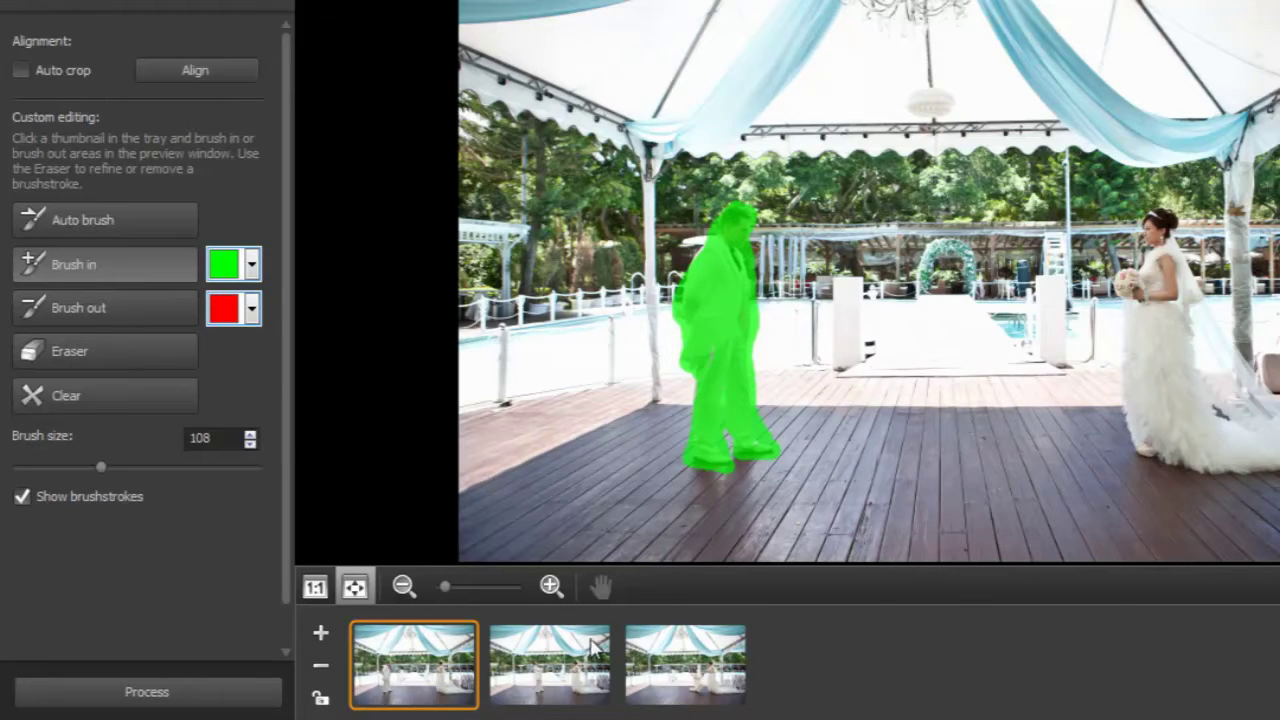
Brush in the groom with raised hands in the second photo, covering him from head to shoes
click(601, 655)
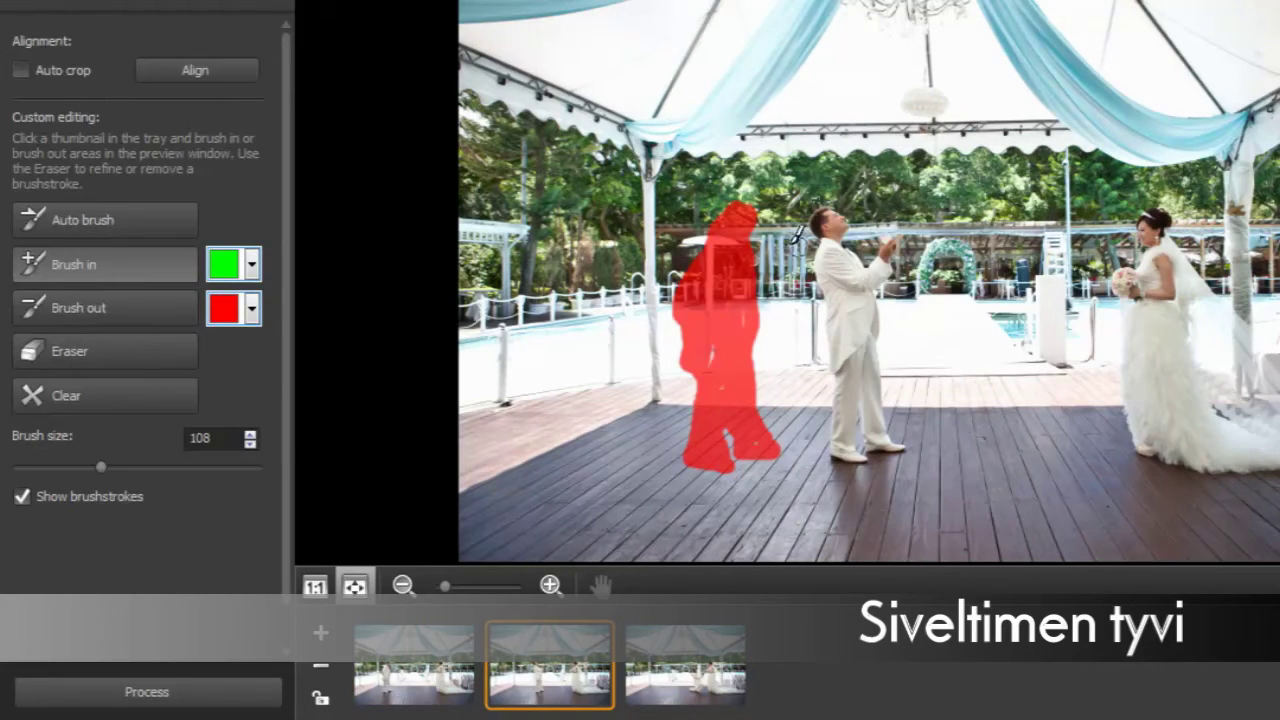
click(427, 680)
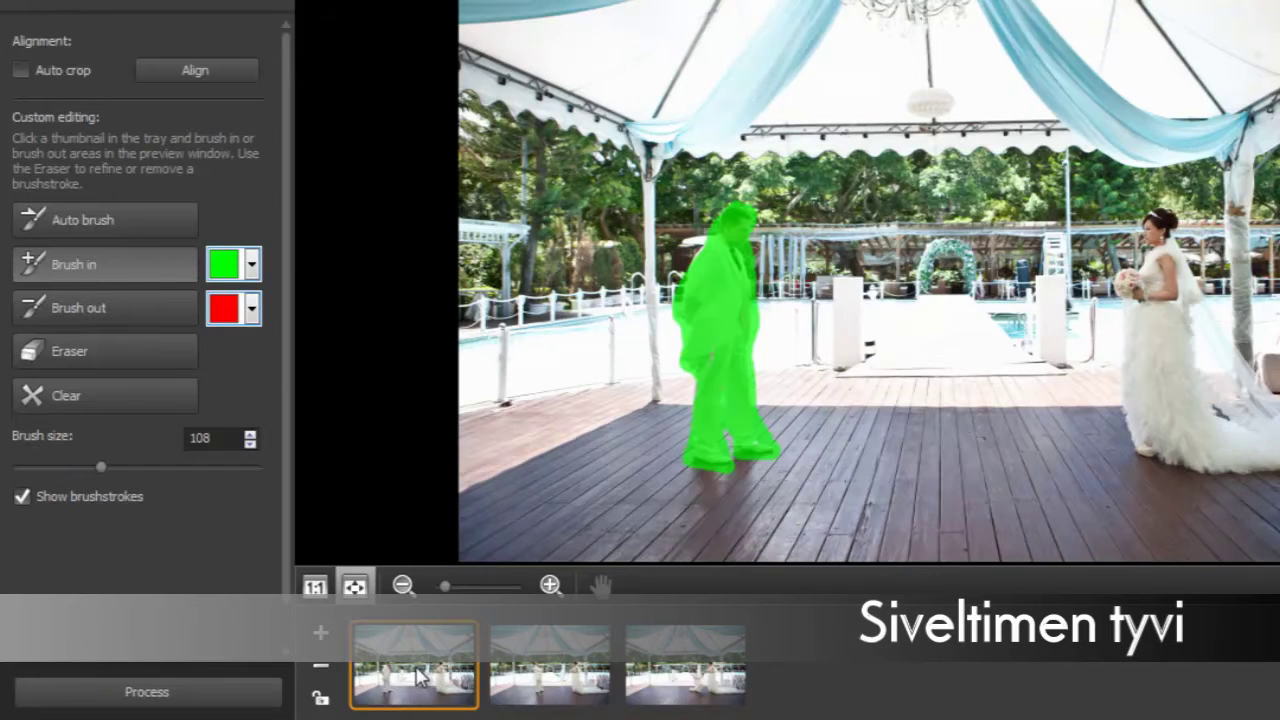
click(573, 672)
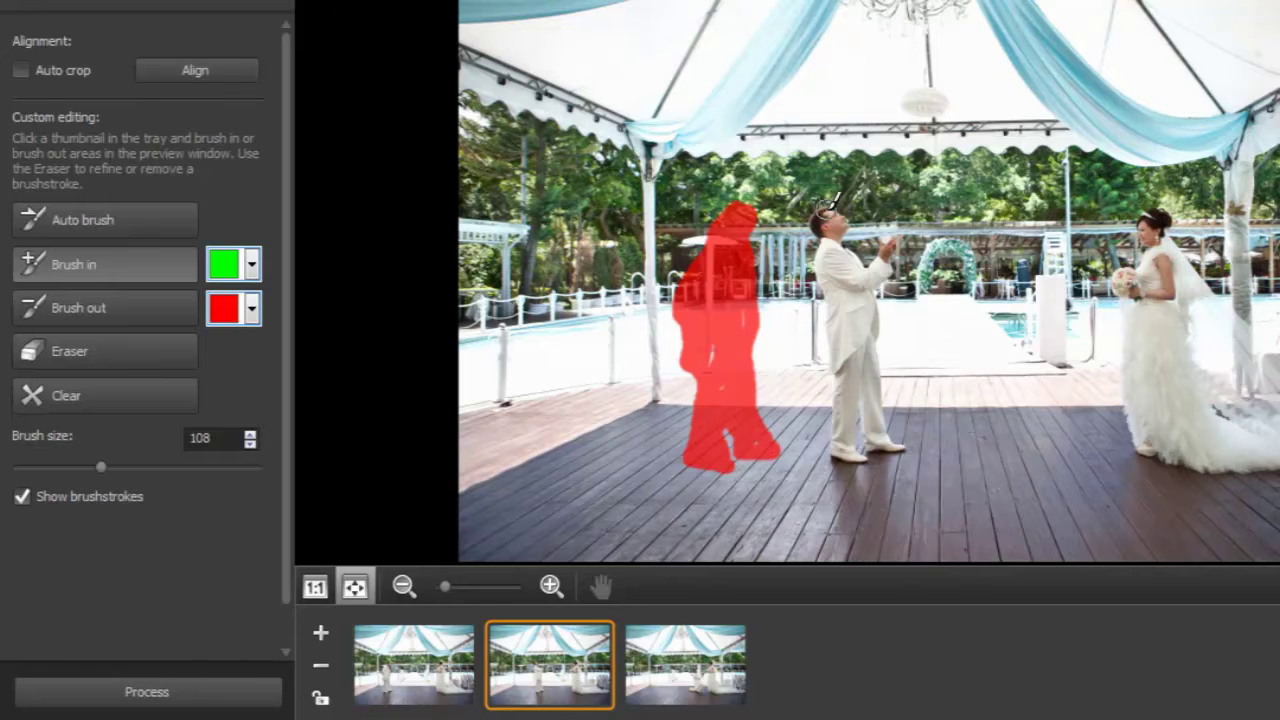
mouse_move(840, 200)
mouse_down()
mouse_move(834, 462)
mouse_move(855, 455)
mouse_move(855, 336)
mouse_move(907, 440)
mouse_move(867, 443)
mouse_move(859, 372)
mouse_move(862, 430)
mouse_move(844, 222)
mouse_move(874, 333)
mouse_move(884, 234)
mouse_move(896, 243)
mouse_move(889, 268)
mouse_move(826, 260)
mouse_move(850, 451)
mouse_up()
Brush in the kneeling groom in the third photo, covering his whole figure
click(668, 676)
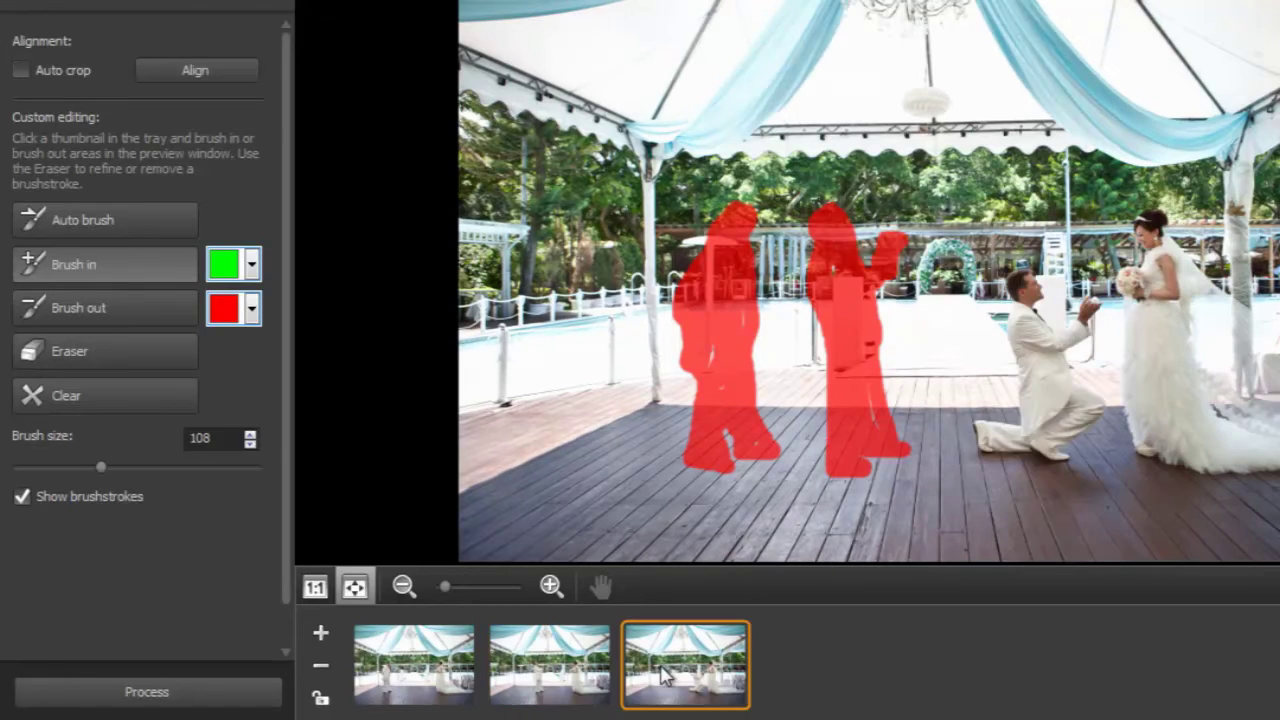
click(88, 312)
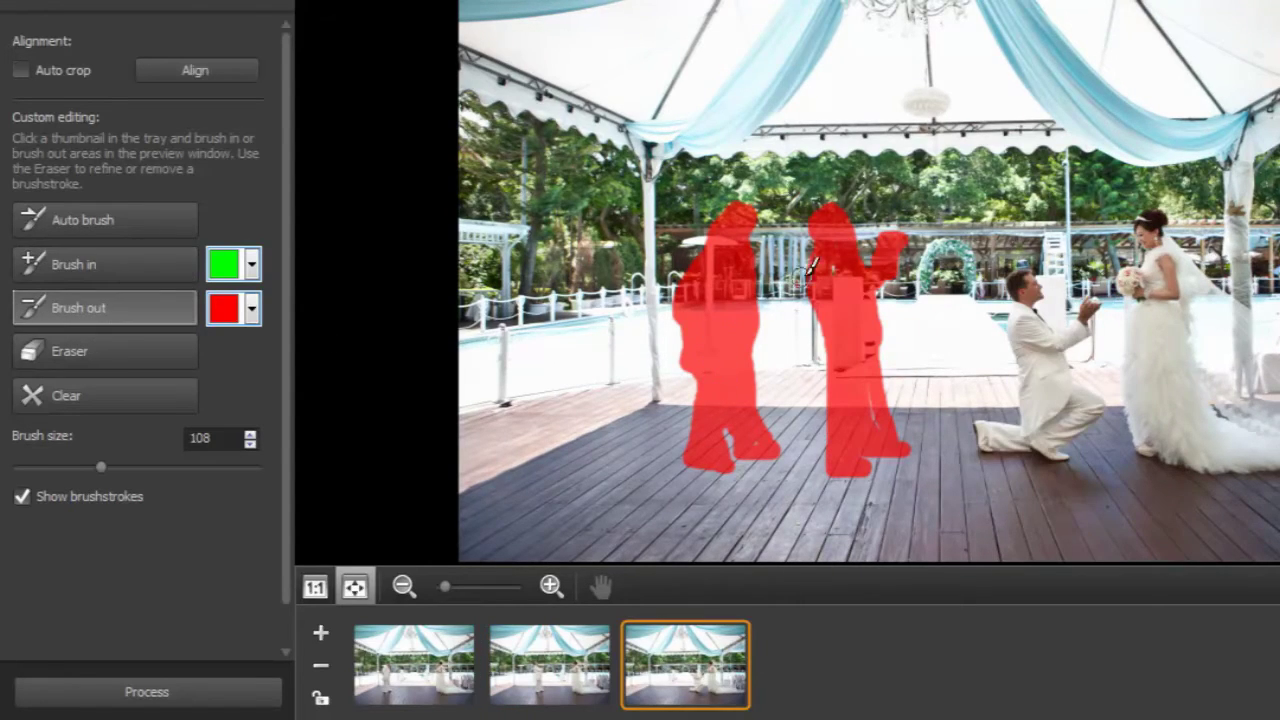
click(105, 270)
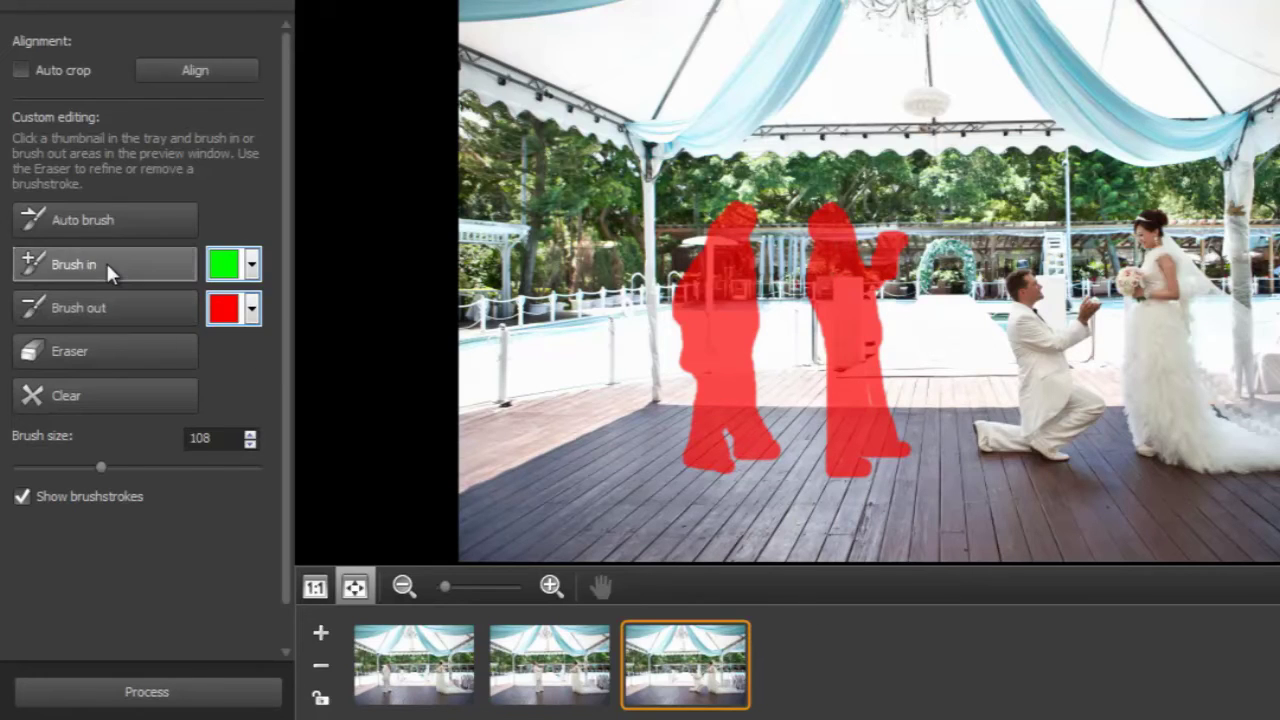
mouse_move(1015, 272)
mouse_down()
mouse_move(1014, 432)
mouse_move(972, 423)
mouse_move(983, 442)
mouse_move(1063, 457)
mouse_move(1113, 417)
mouse_move(1073, 379)
mouse_move(1065, 342)
mouse_move(1090, 300)
mouse_move(1064, 326)
mouse_move(1032, 302)
mouse_move(1036, 272)
mouse_move(1040, 337)
mouse_move(1096, 408)
mouse_move(1053, 435)
mouse_move(1076, 436)
mouse_move(993, 440)
mouse_move(1070, 399)
mouse_move(1017, 342)
mouse_move(1072, 440)
mouse_up()
Check the green brushed-in and red brushed-out areas on each of the three photos
click(585, 675)
click(150, 318)
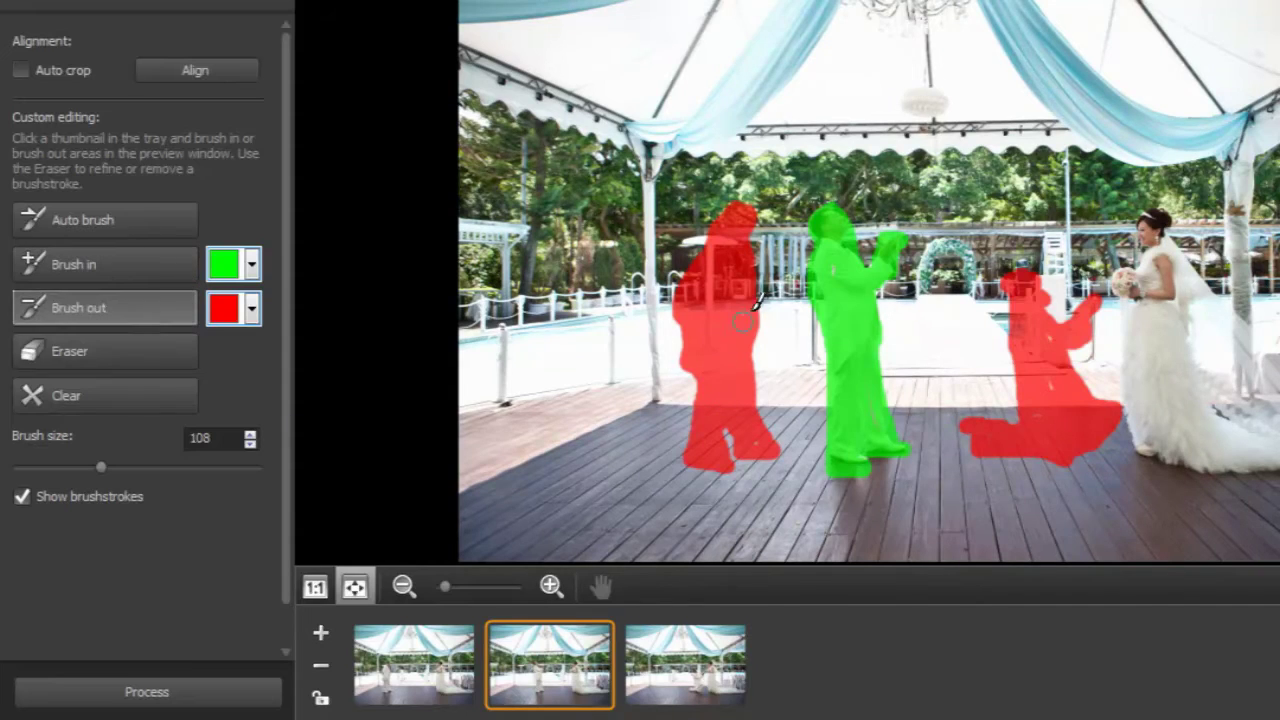
click(434, 659)
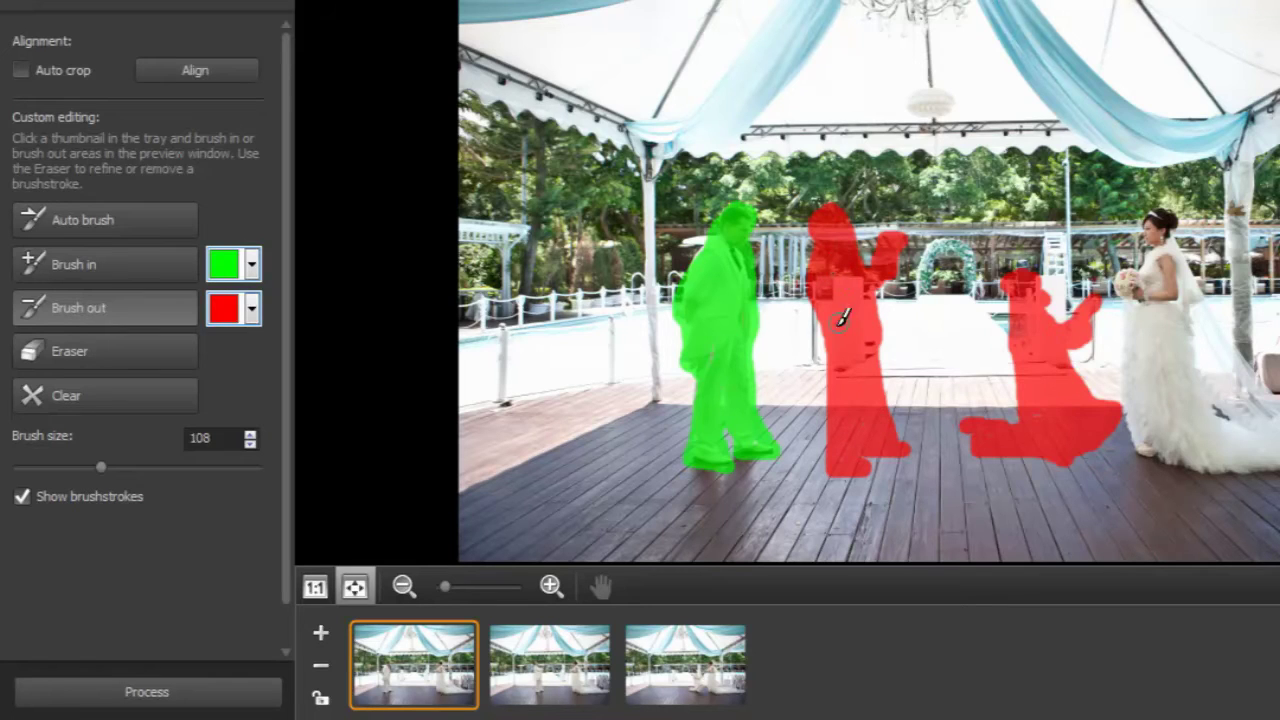
click(112, 265)
drag(706, 238, 694, 252)
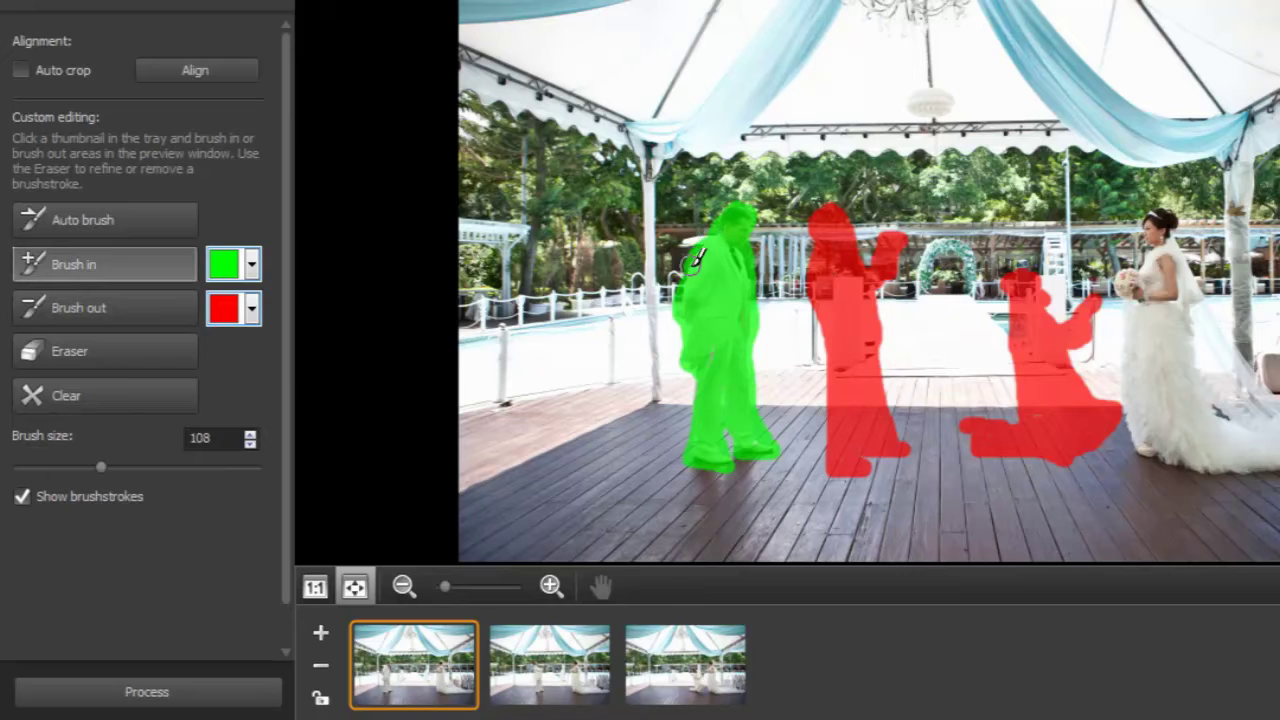
click(668, 670)
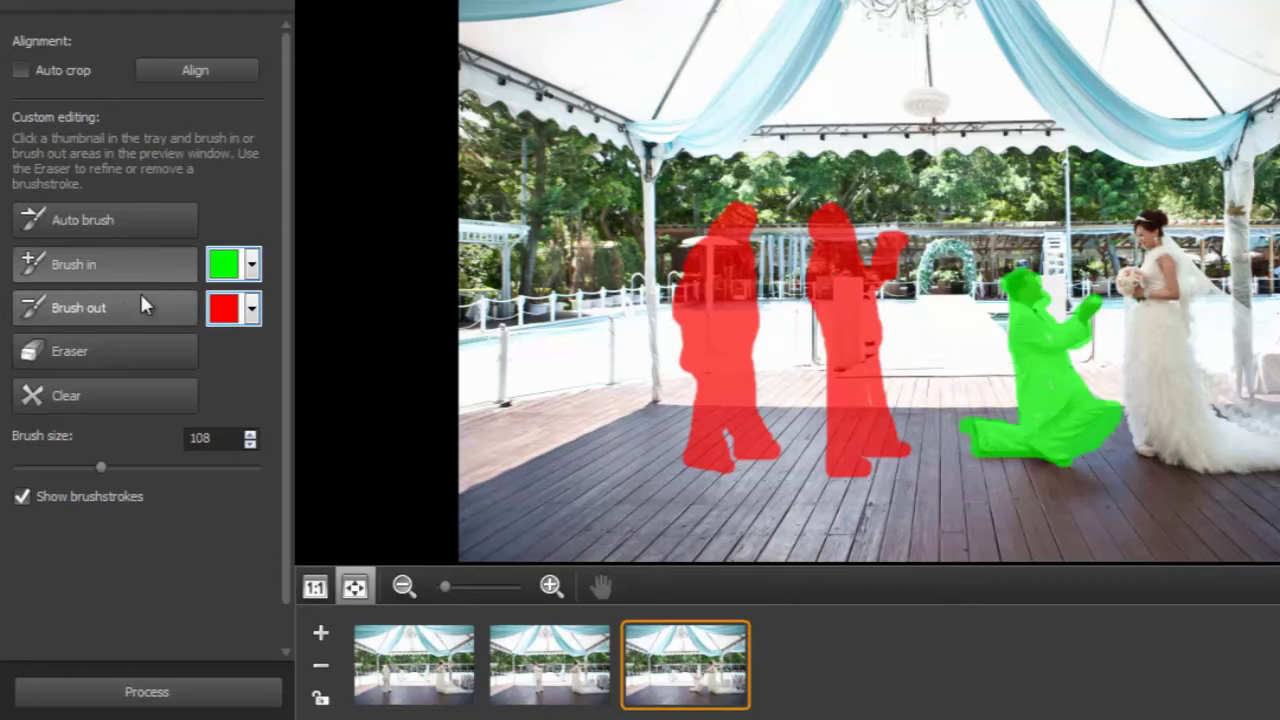
click(109, 262)
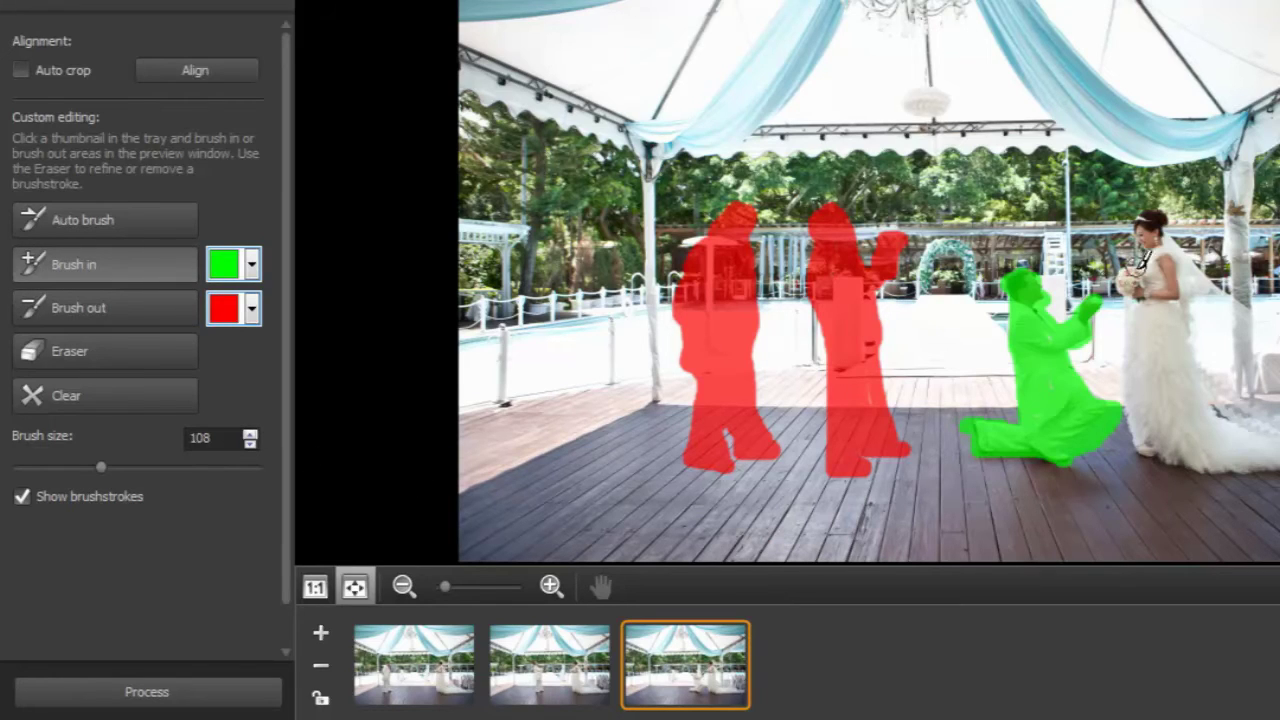
click(560, 686)
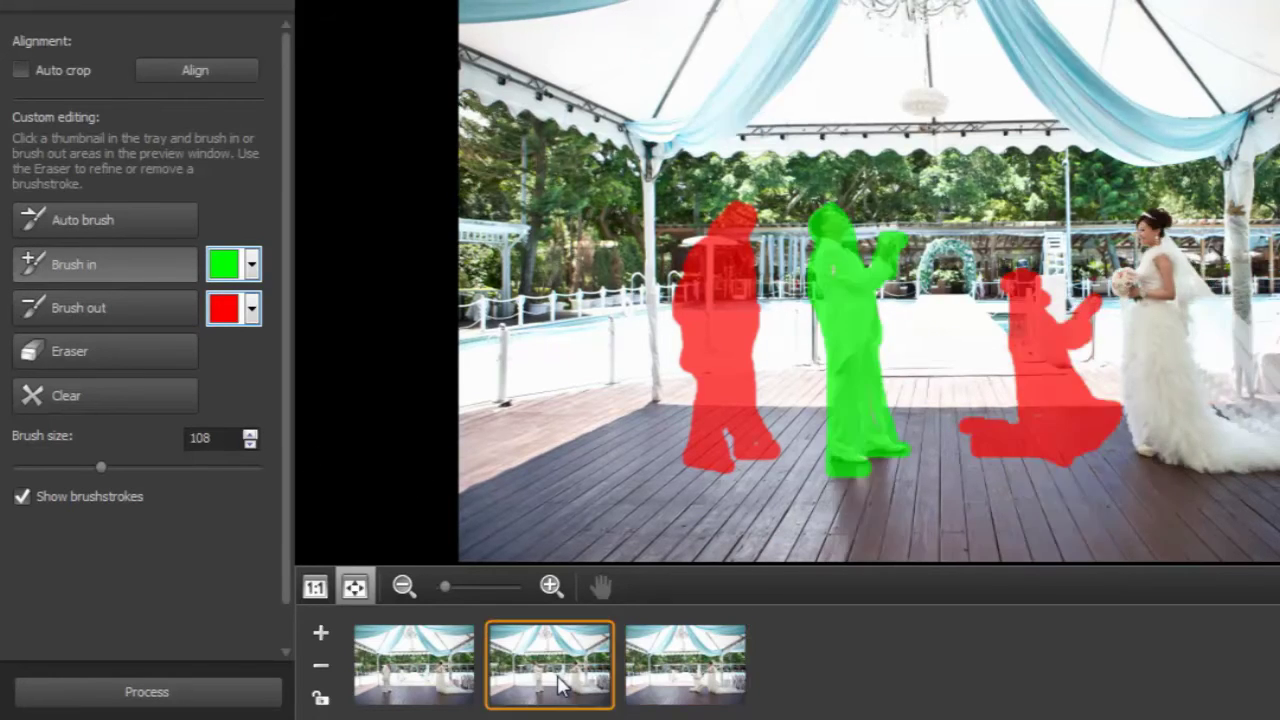
Brush in the bride in the first photo, outlining her figure and filling her dress with a brush size of 242
click(453, 680)
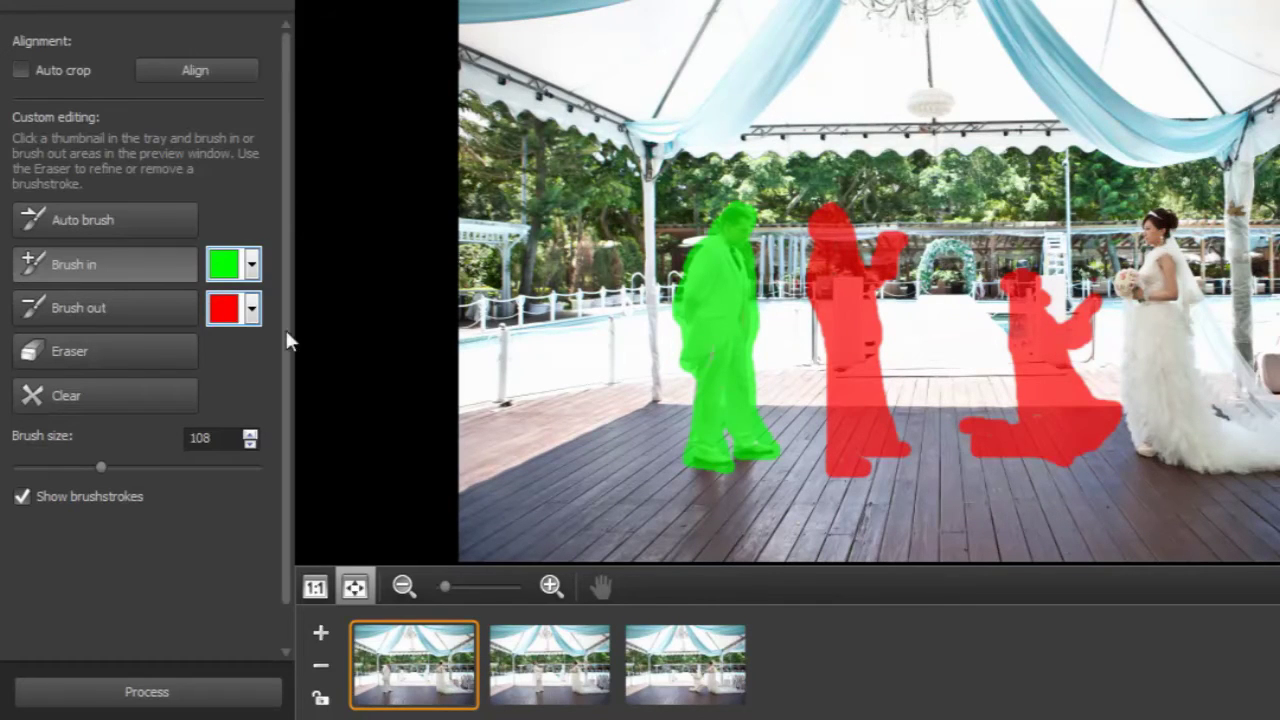
click(97, 283)
drag(102, 466, 121, 466)
mouse_move(1178, 208)
mouse_down()
mouse_move(1160, 208)
mouse_move(1118, 295)
mouse_move(1135, 445)
mouse_move(1270, 472)
mouse_move(1262, 385)
mouse_move(1165, 222)
mouse_move(1138, 298)
mouse_move(1140, 440)
mouse_up()
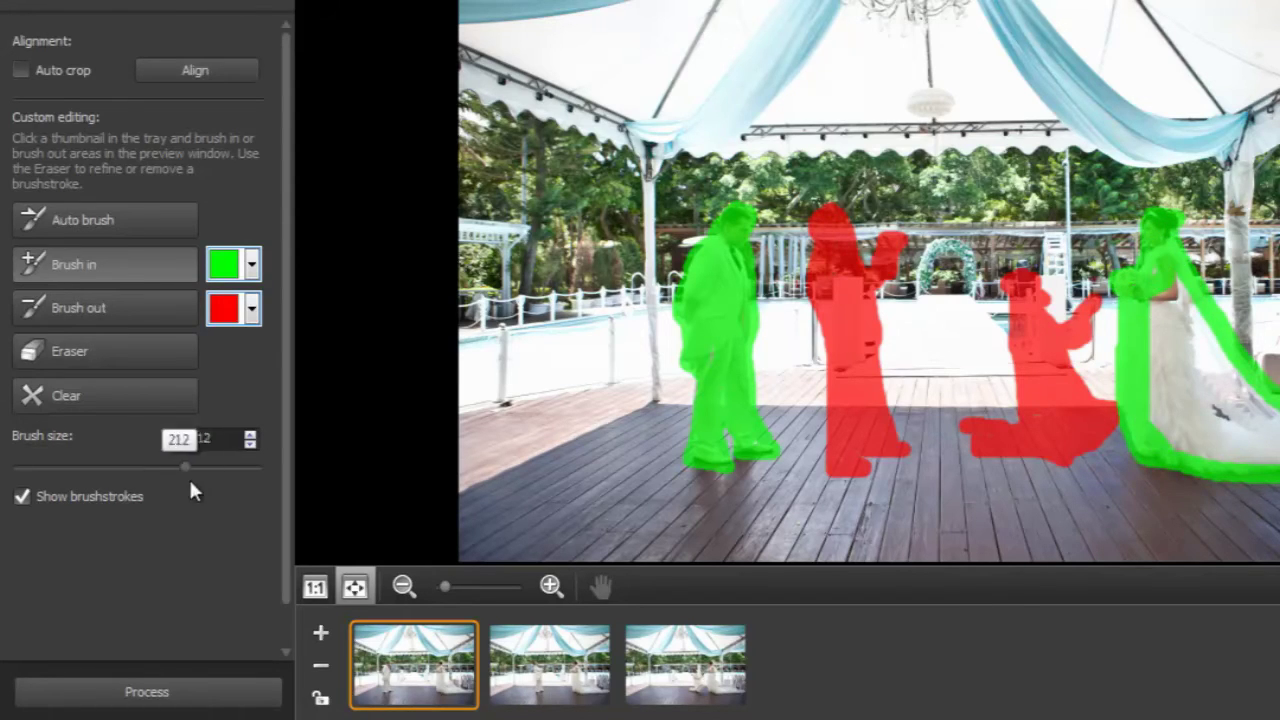
drag(189, 477, 214, 477)
mouse_move(1257, 434)
mouse_down()
mouse_move(1201, 458)
mouse_move(1156, 320)
mouse_move(1202, 330)
mouse_move(1278, 426)
mouse_move(1203, 400)
mouse_up()
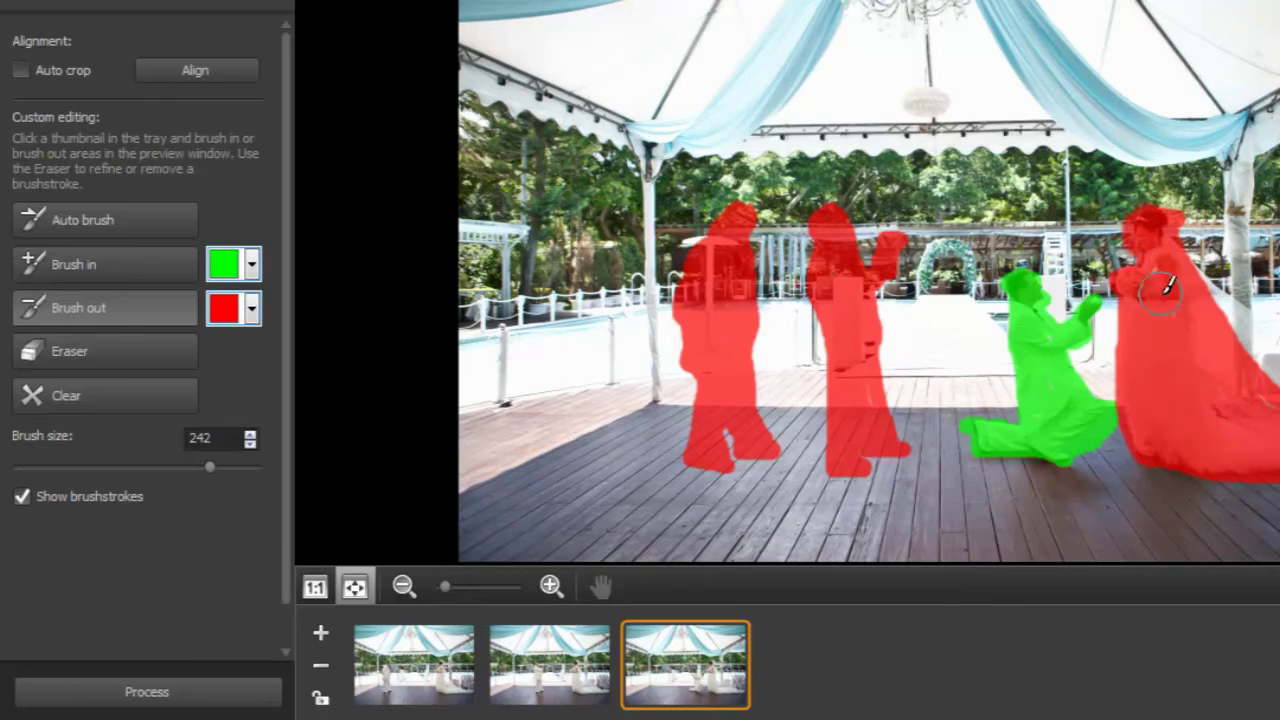
Finish brushing out the bride's veil in the third photo and process the three brushed photos into one blended image
mouse_move(1168, 262)
mouse_down()
mouse_move(1190, 293)
mouse_move(1190, 270)
mouse_move(1265, 340)
mouse_up()
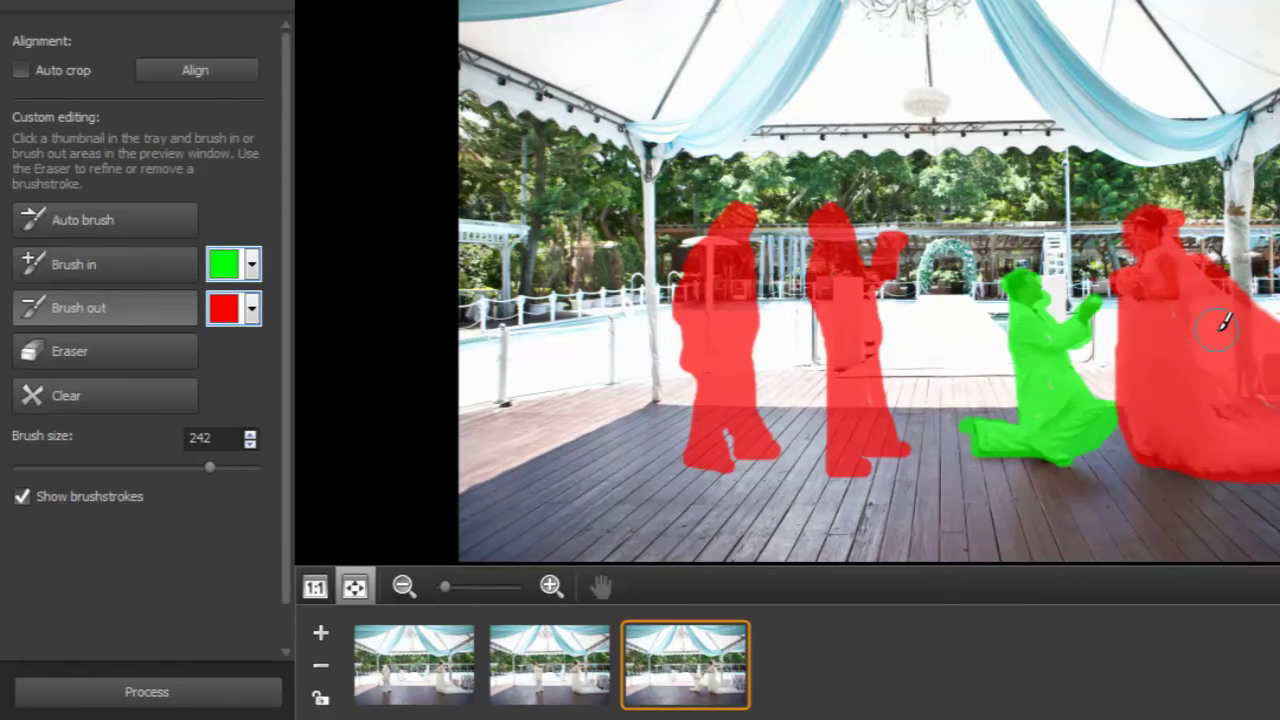
click(588, 676)
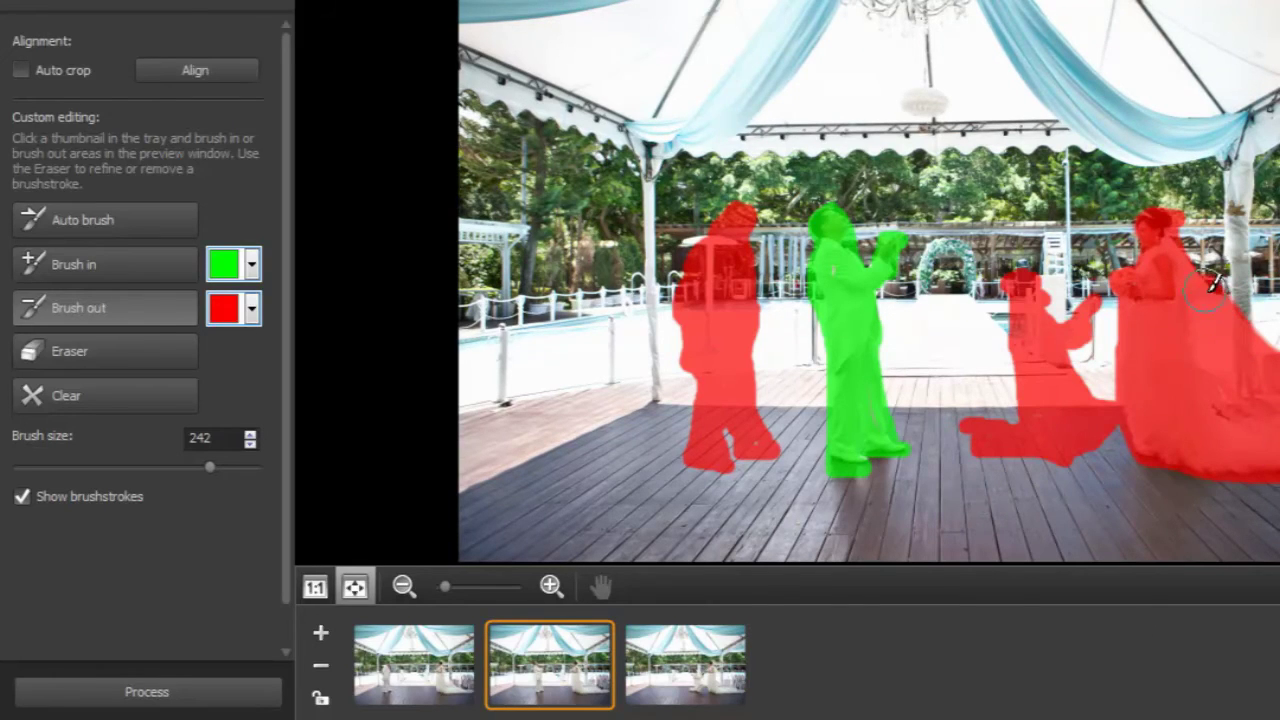
click(437, 677)
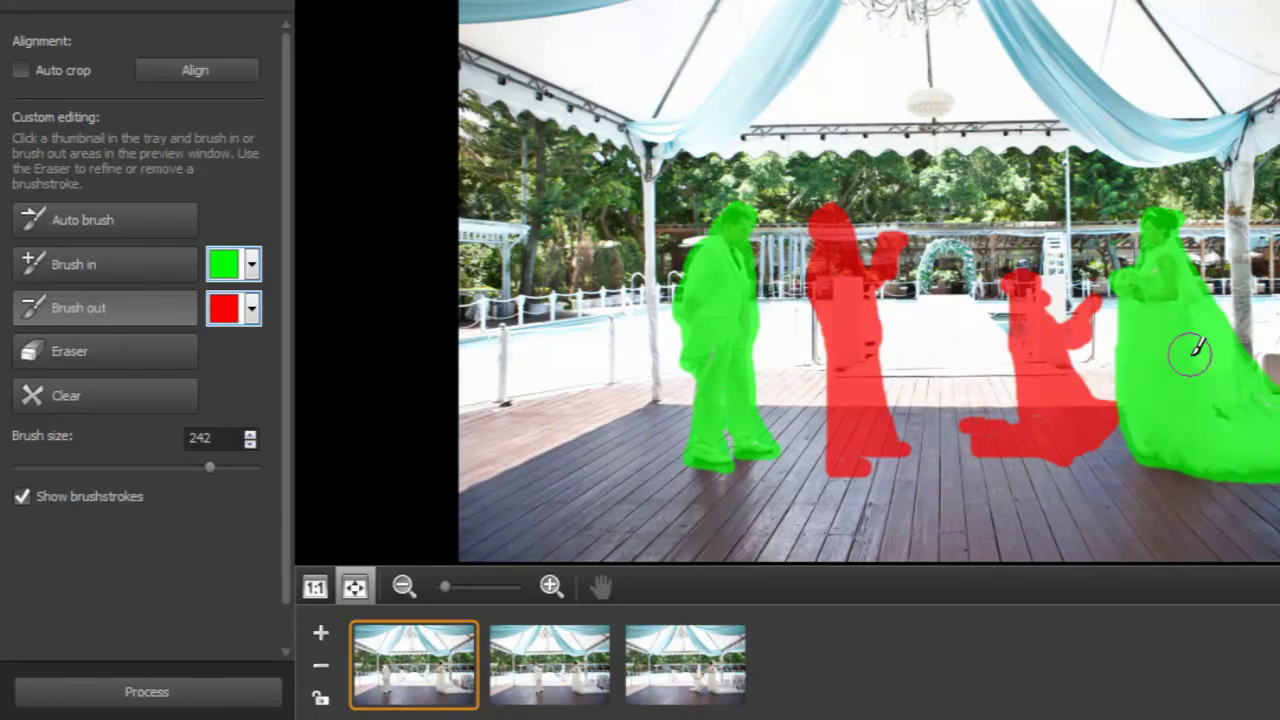
click(562, 678)
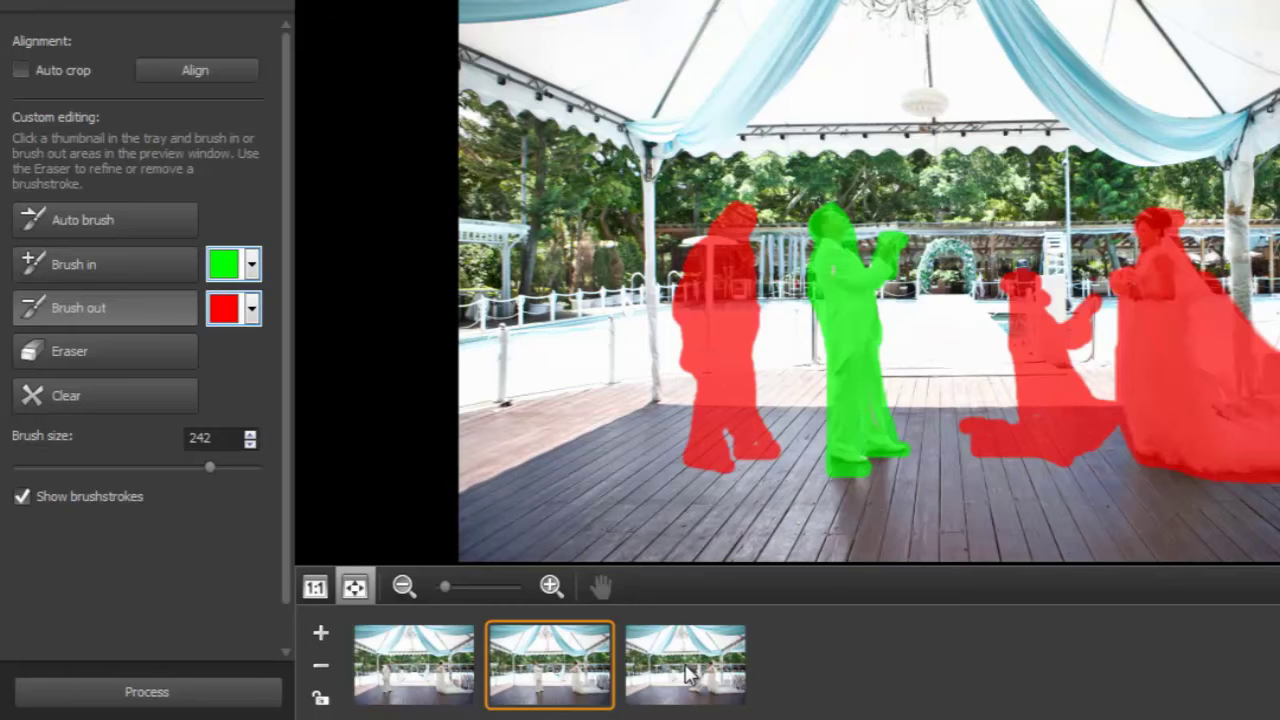
click(690, 675)
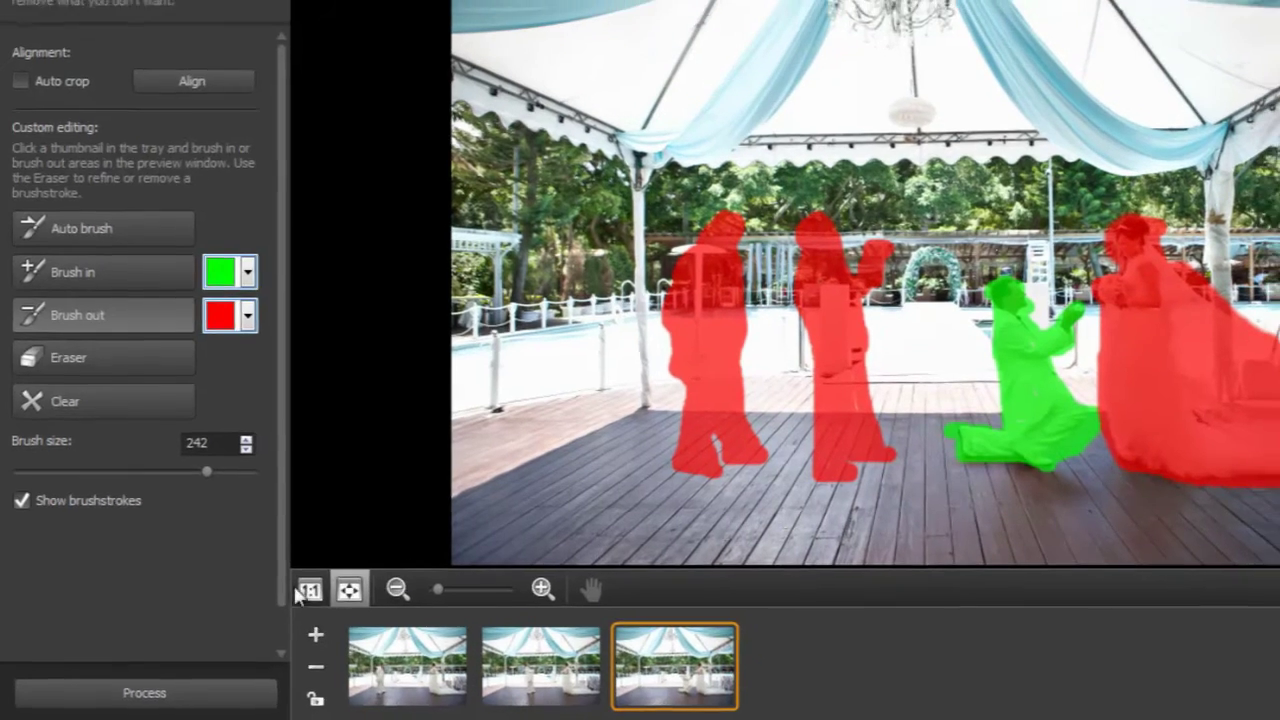
click(154, 693)
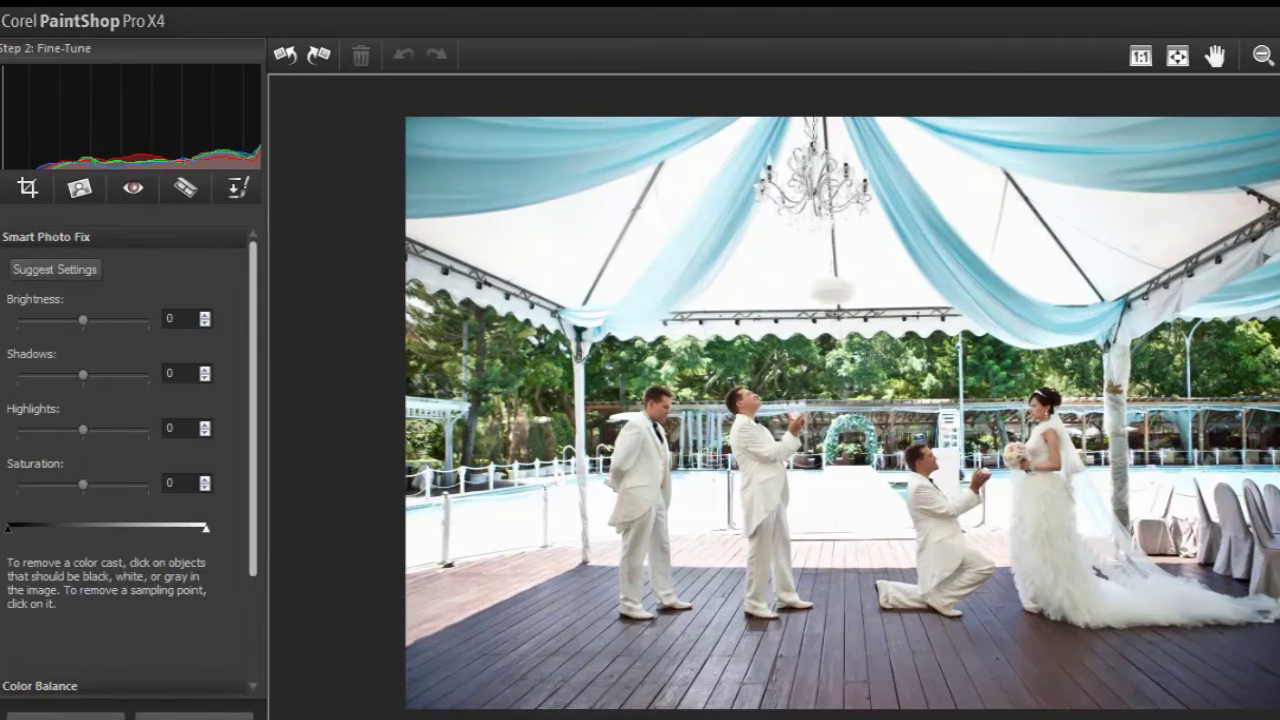
Fine-tune the blended image by setting Clarity to 37 and the Digital Noise Removal detail to 5.0
scroll(125, 450, down, 3)
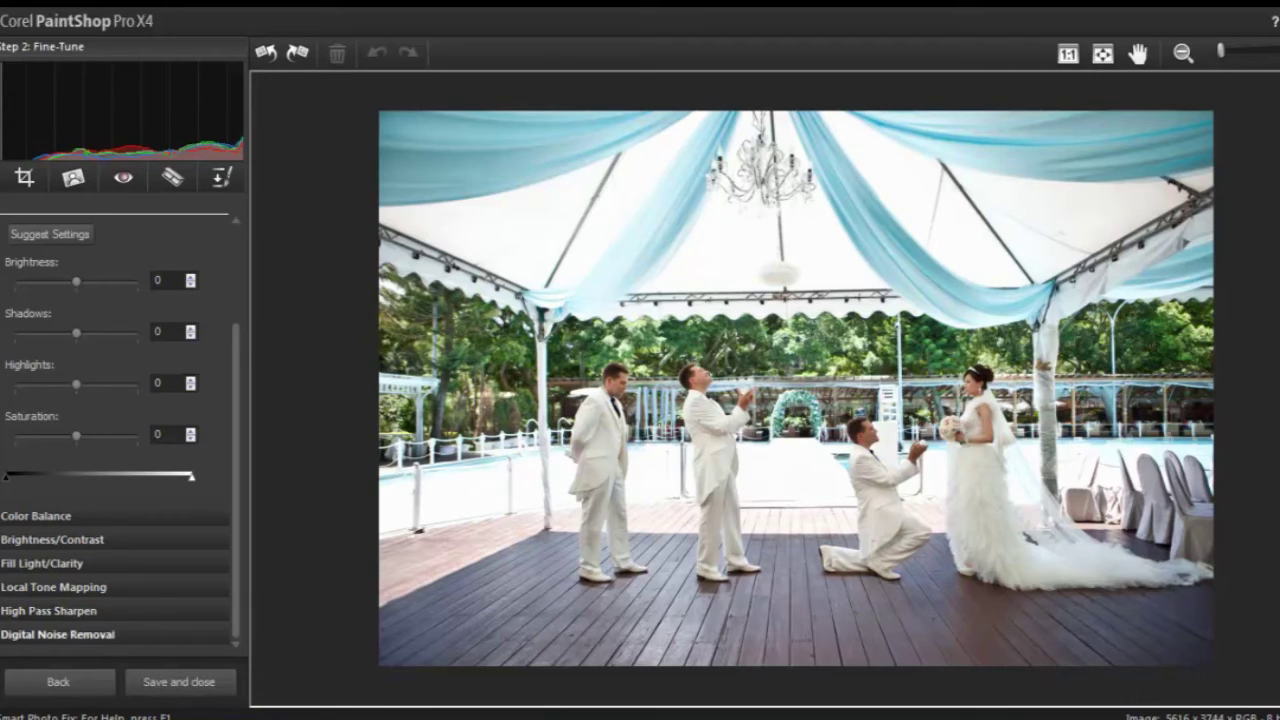
click(42, 563)
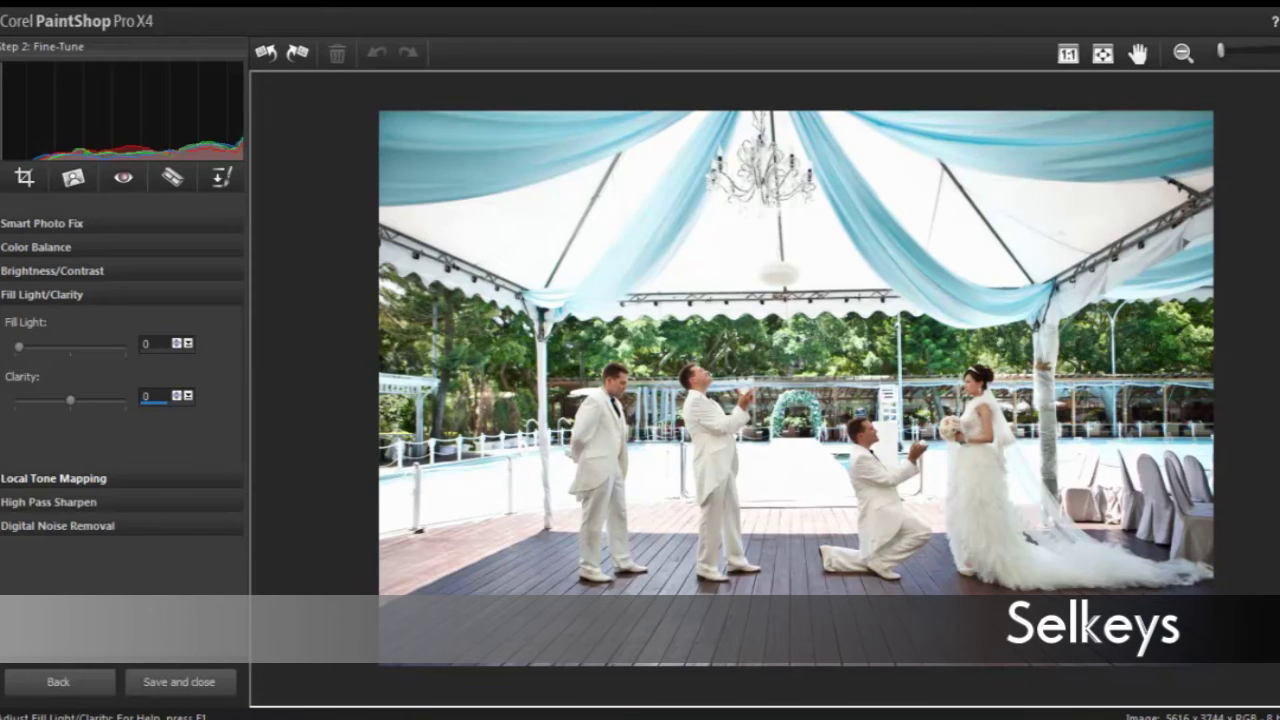
text(10)
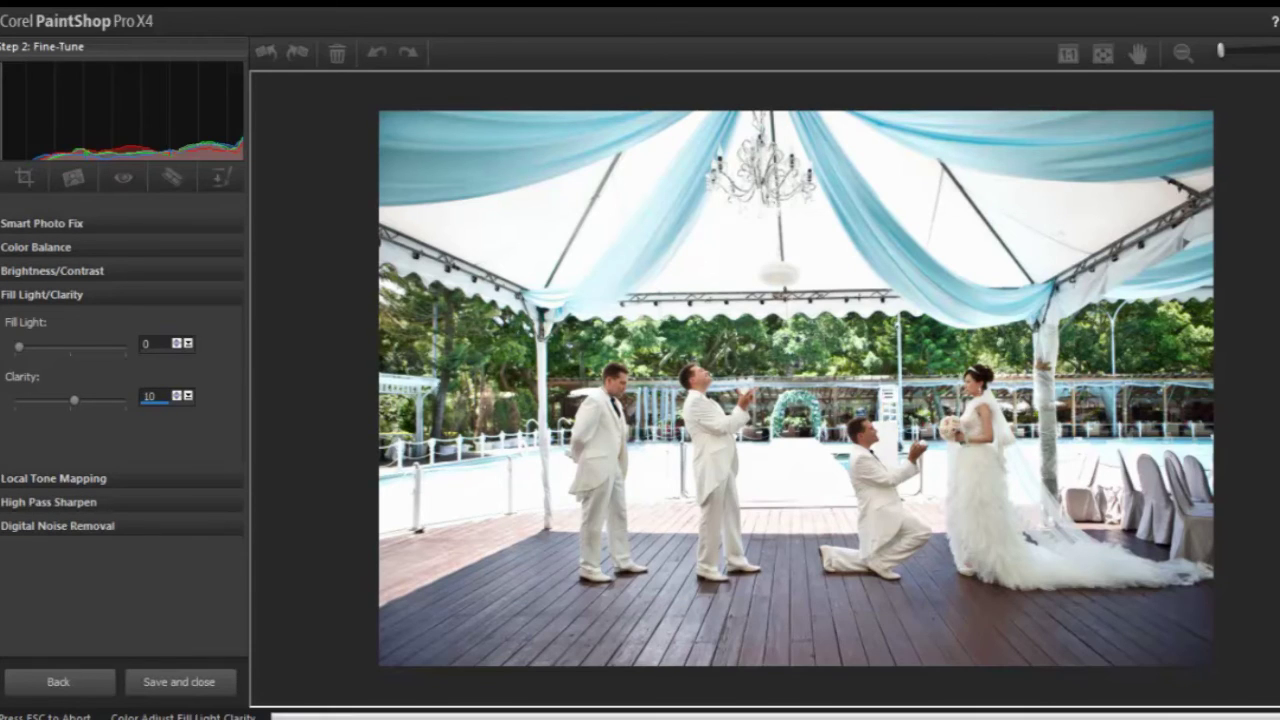
text(37)
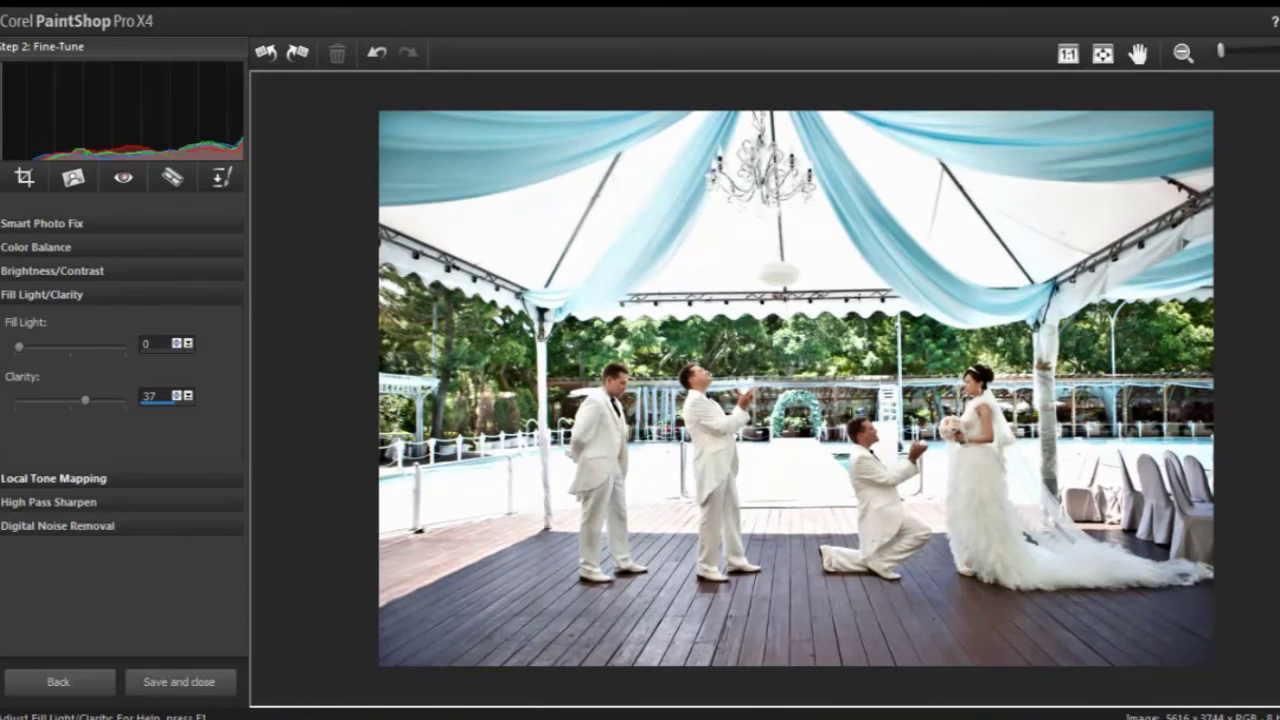
click(57, 525)
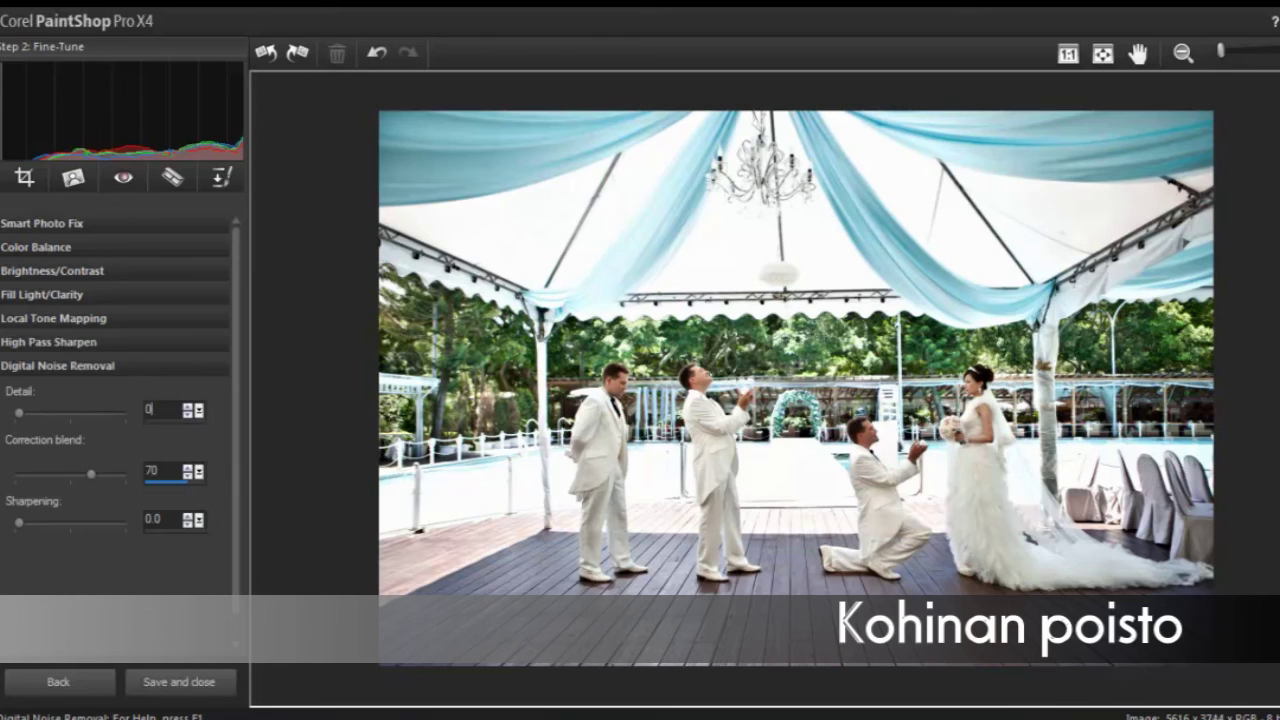
text(5.)
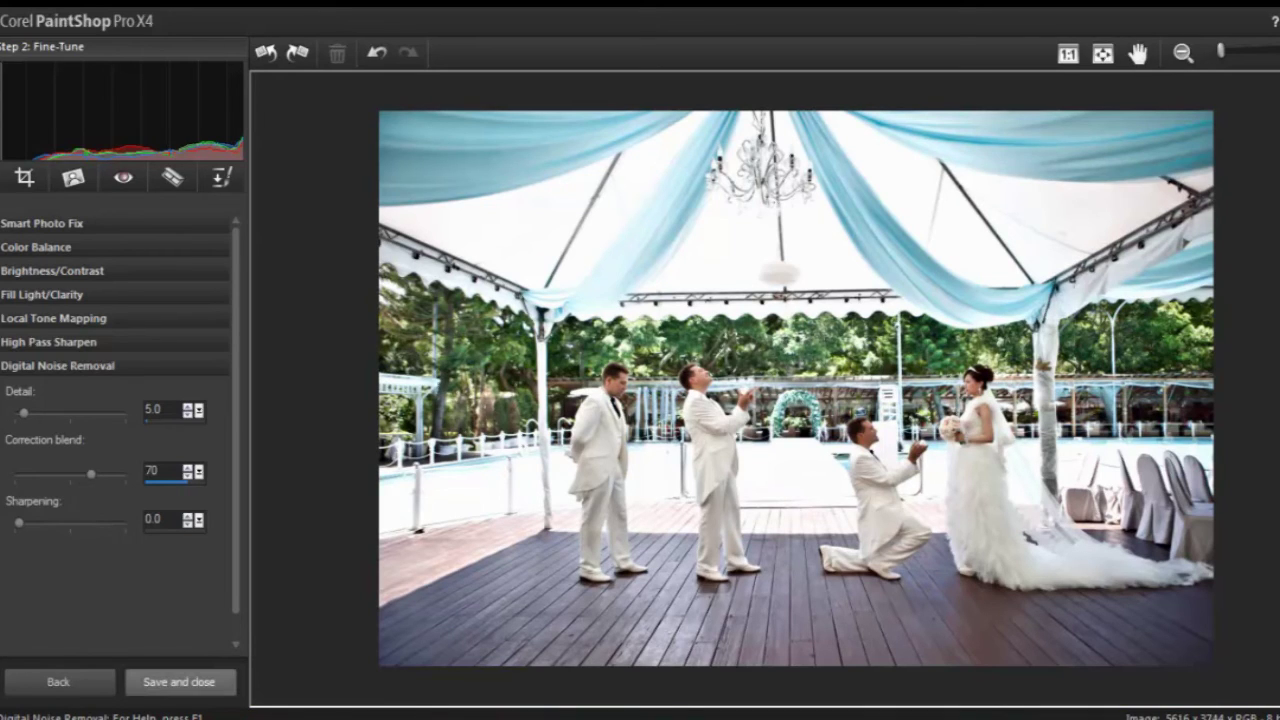
click(179, 682)
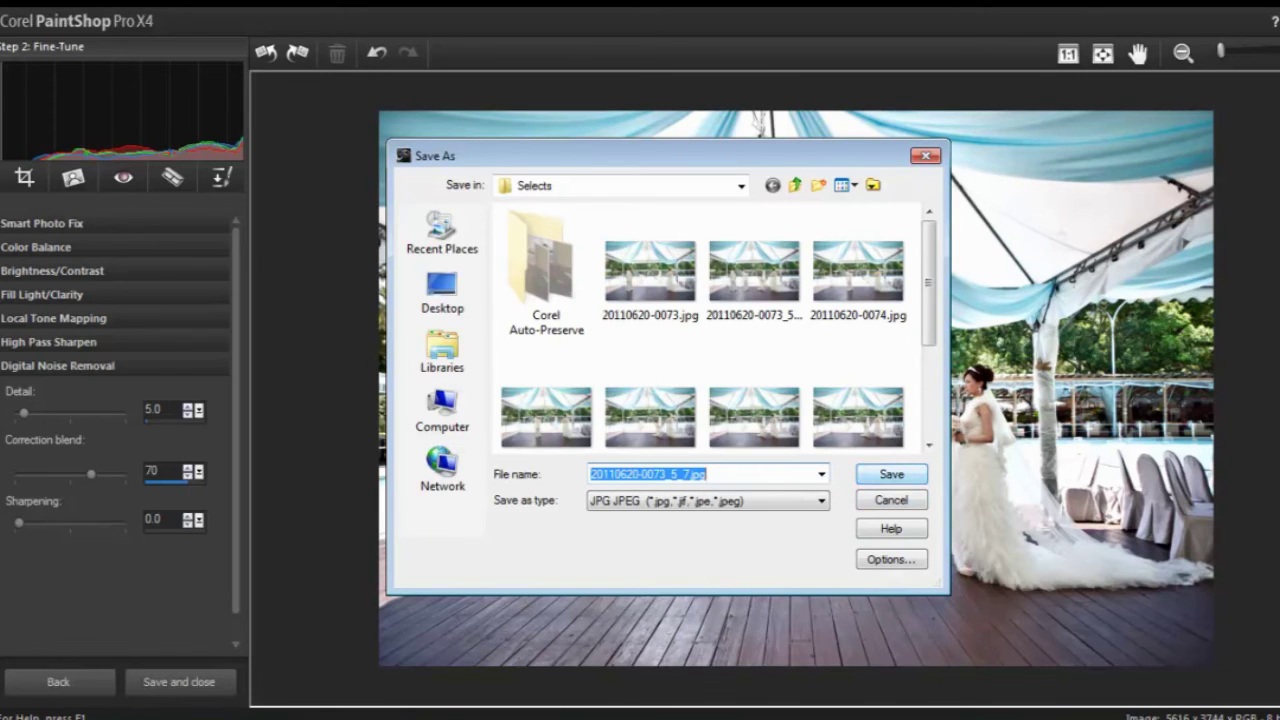
key(Return)
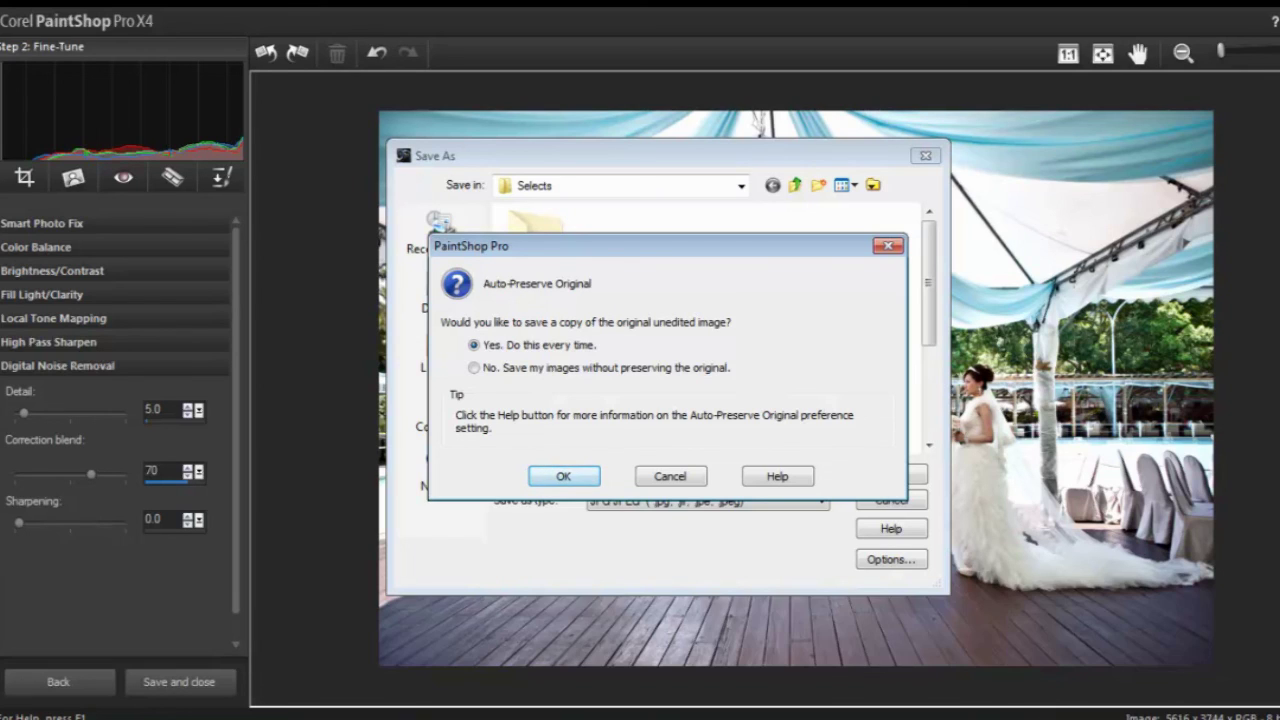
key(Return)
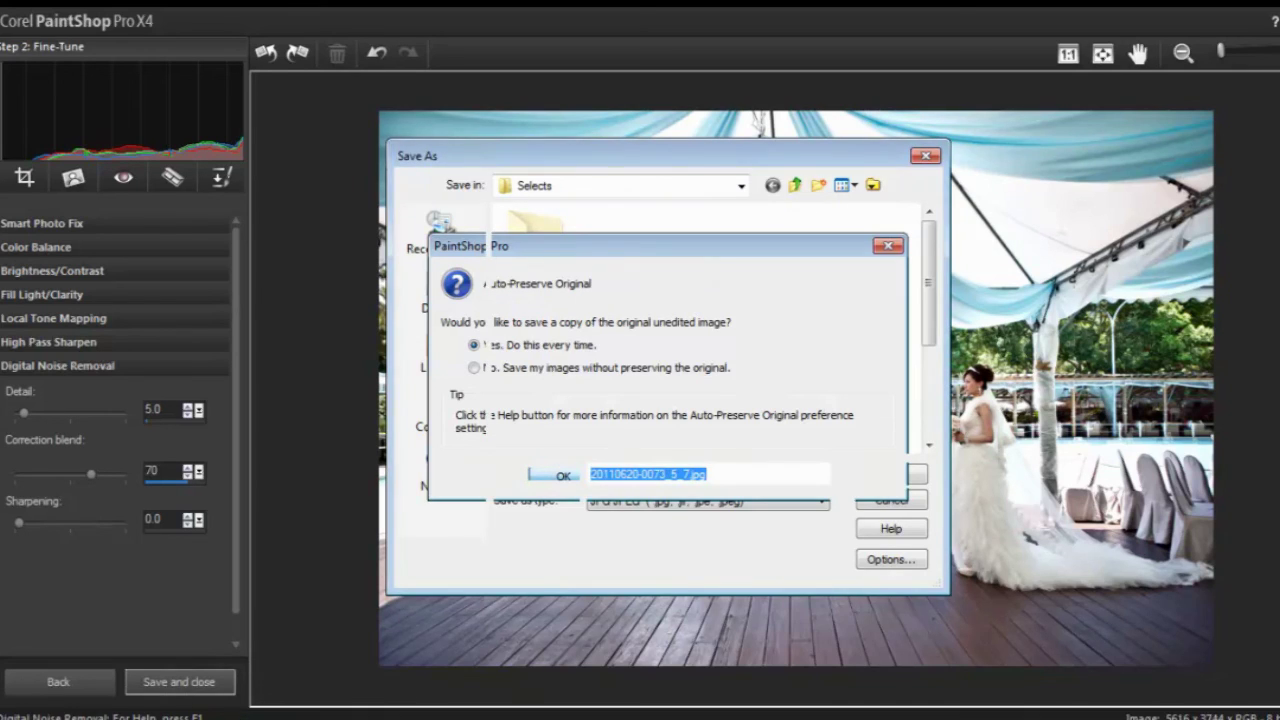